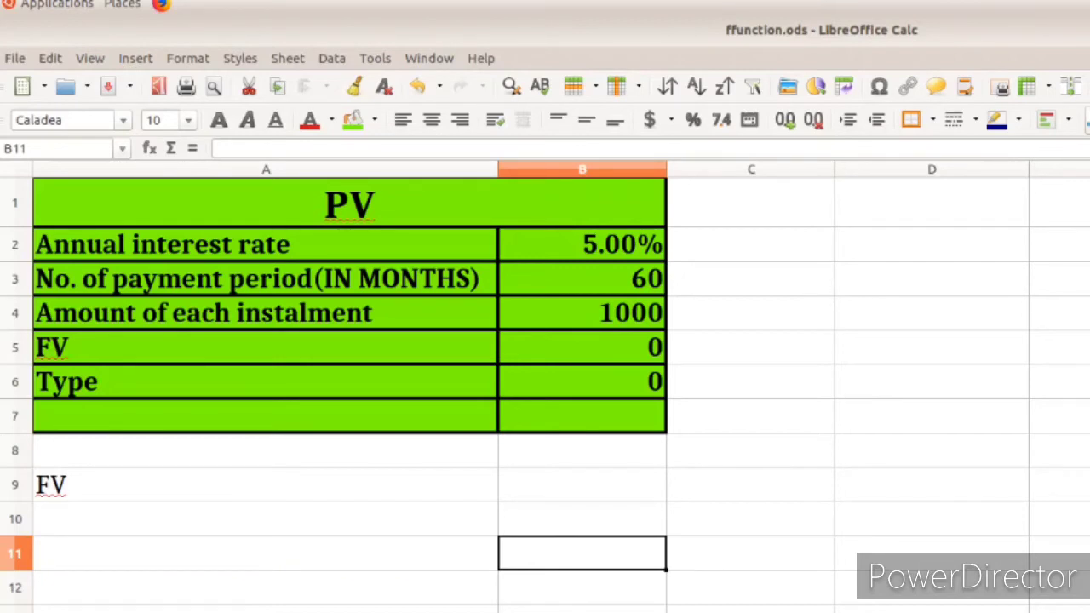
Step: Start an FV formula in cell B9 with the annual interest rate divided by 12 (B2/12) as the rate
click(569, 498)
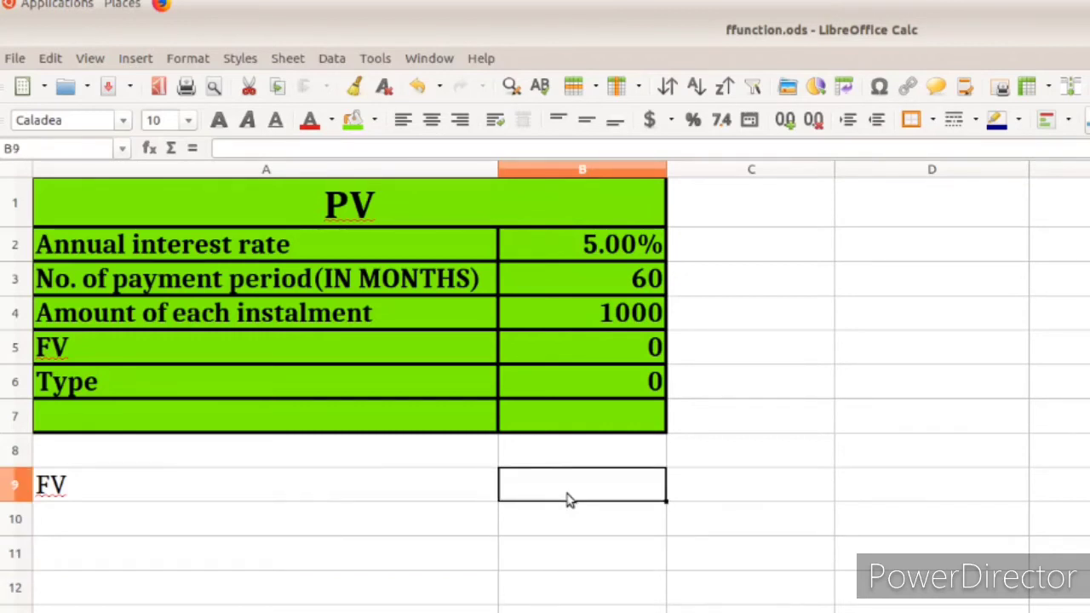
text(=)
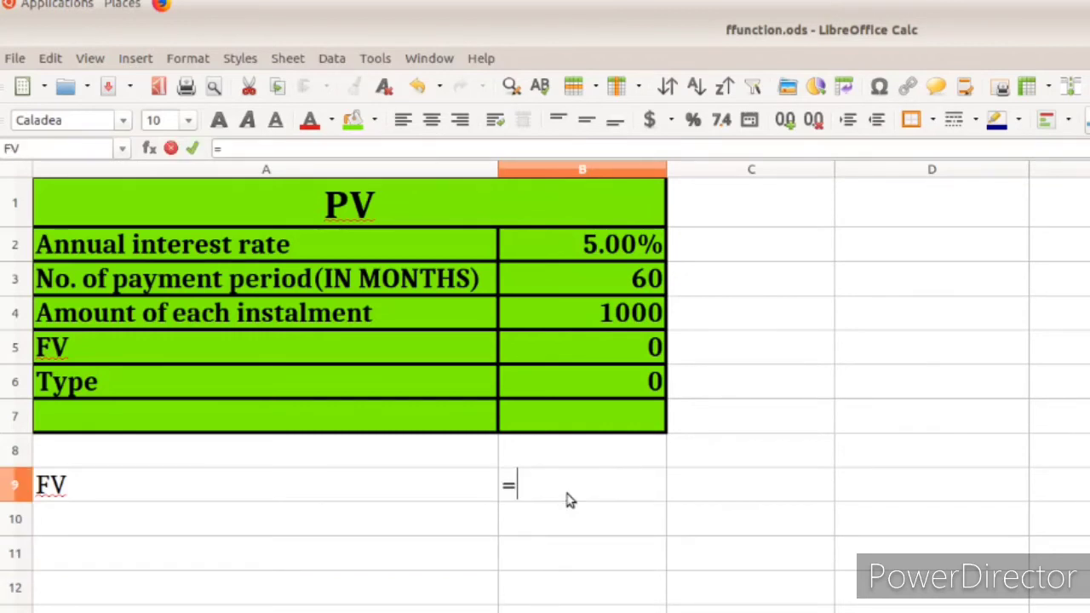
text(fv)
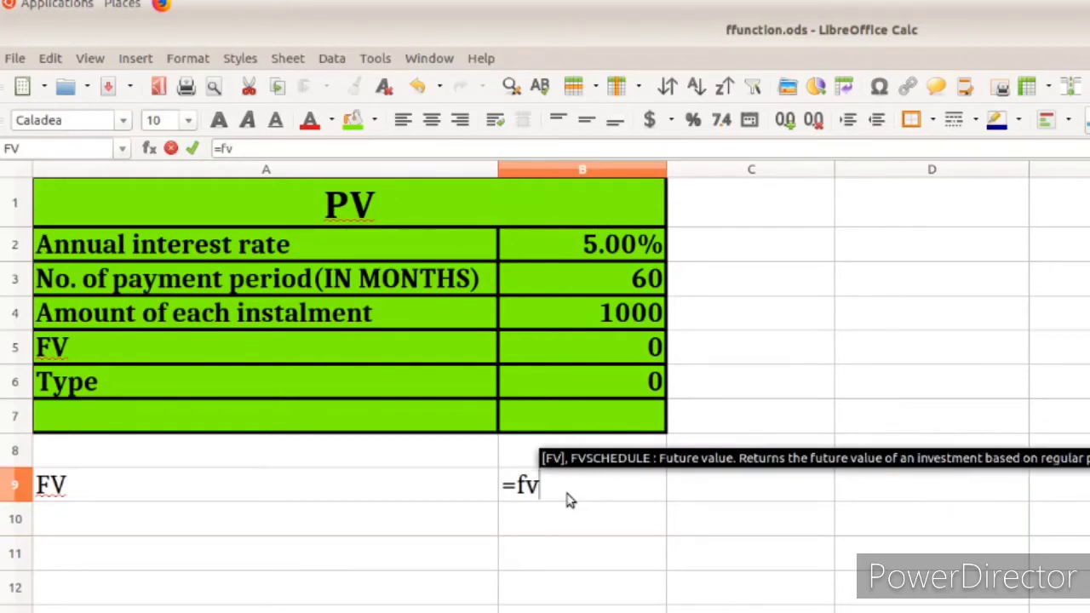
key(Return)
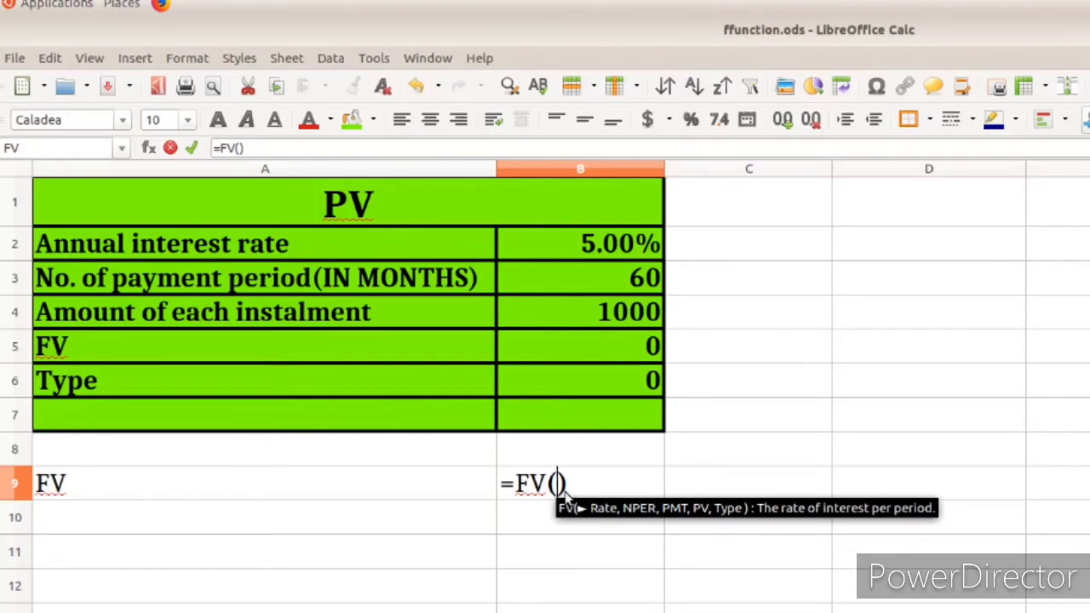
click(608, 252)
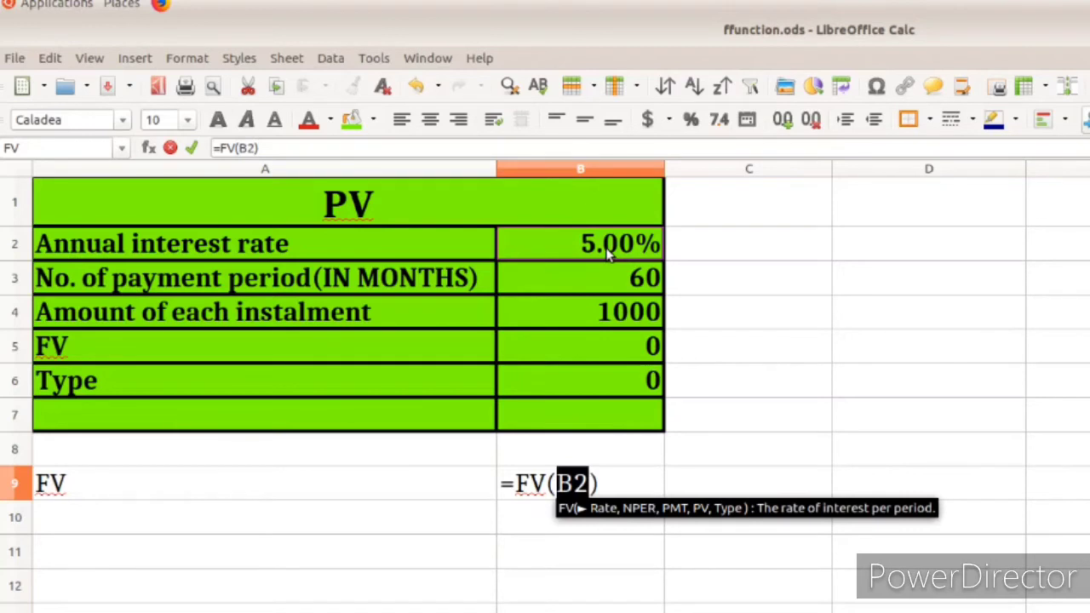
text(/1)
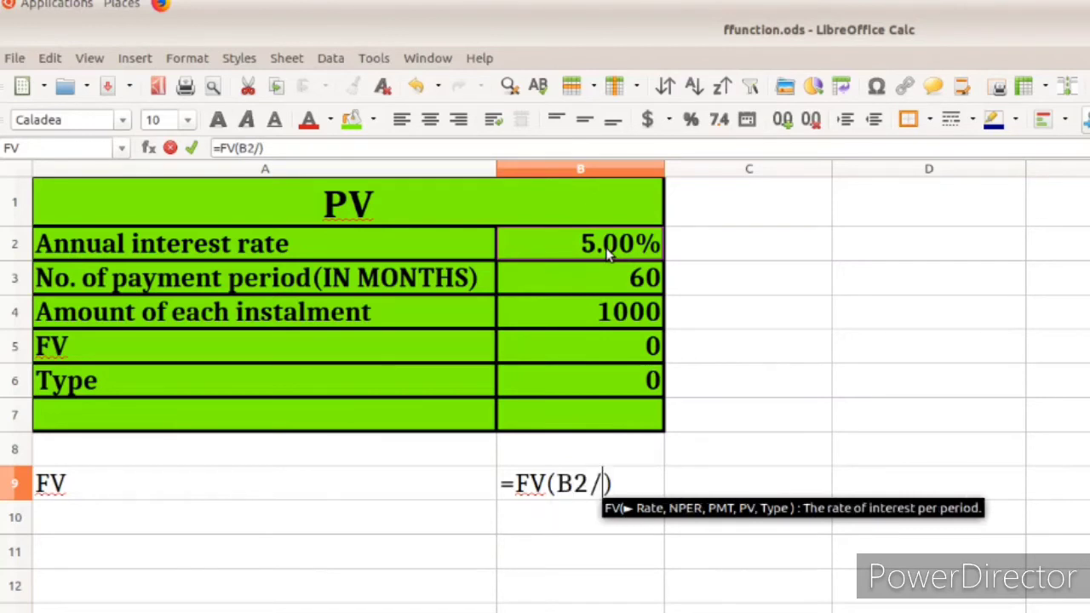
text(2)
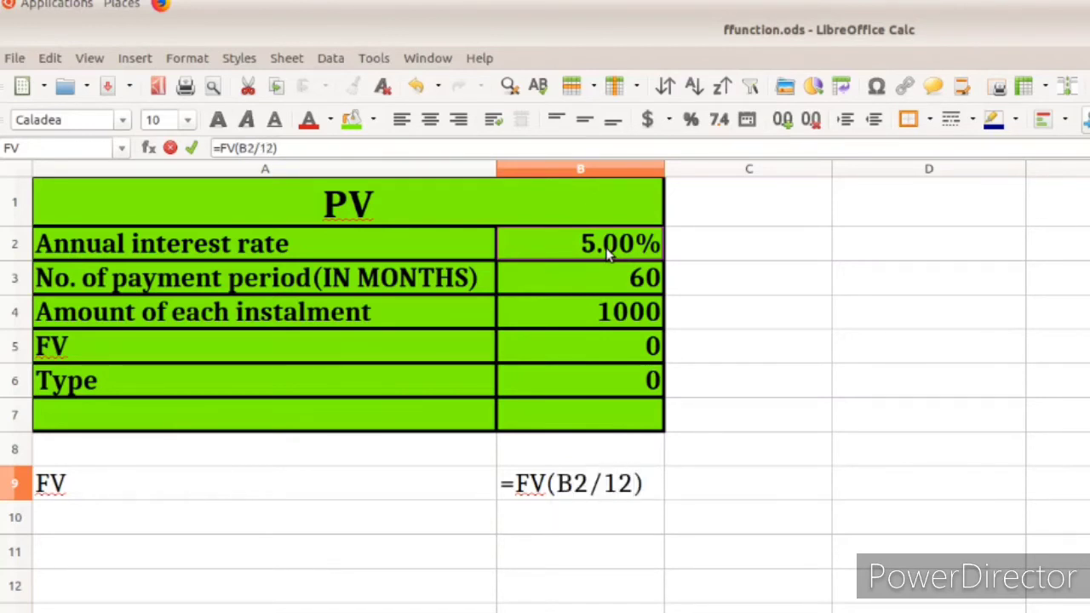
text(,)
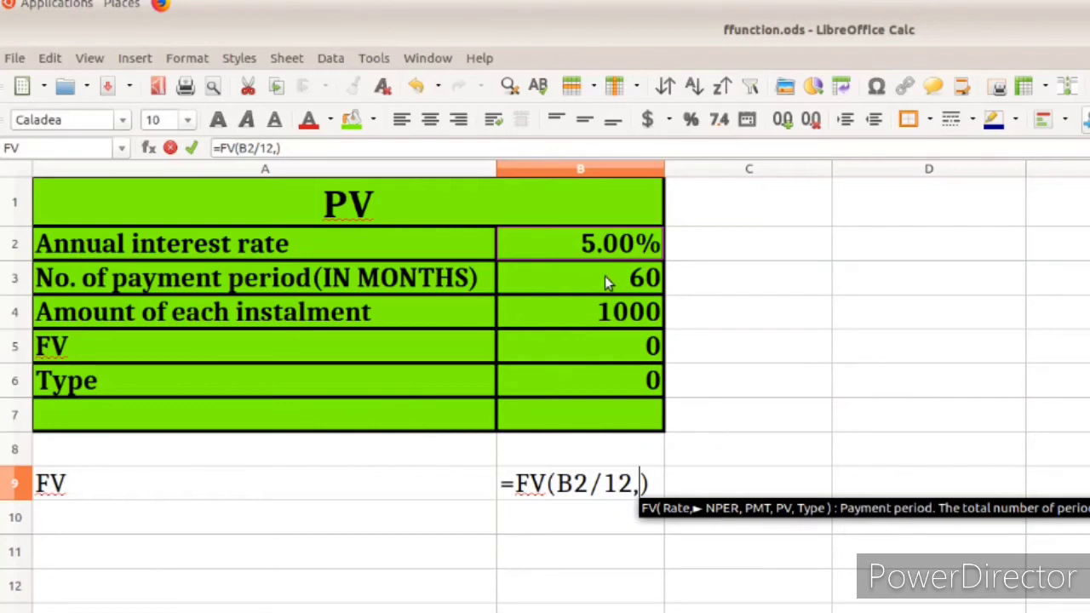
Step: Complete the FV formula with B3 as the number of periods, B4 as the payment, 0 as the present value and B6 as the type
click(604, 276)
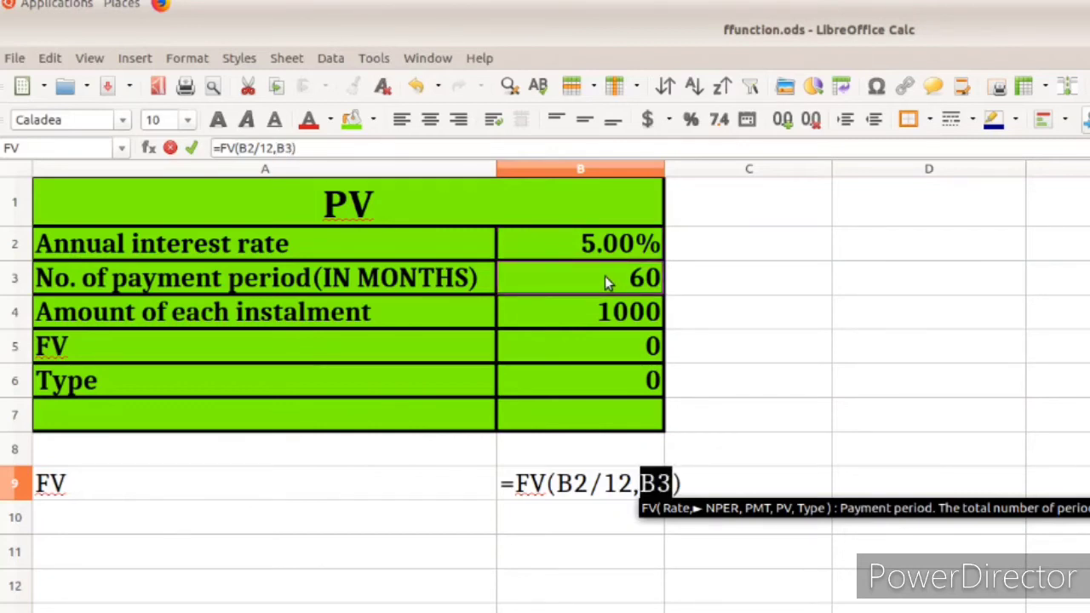
text(,)
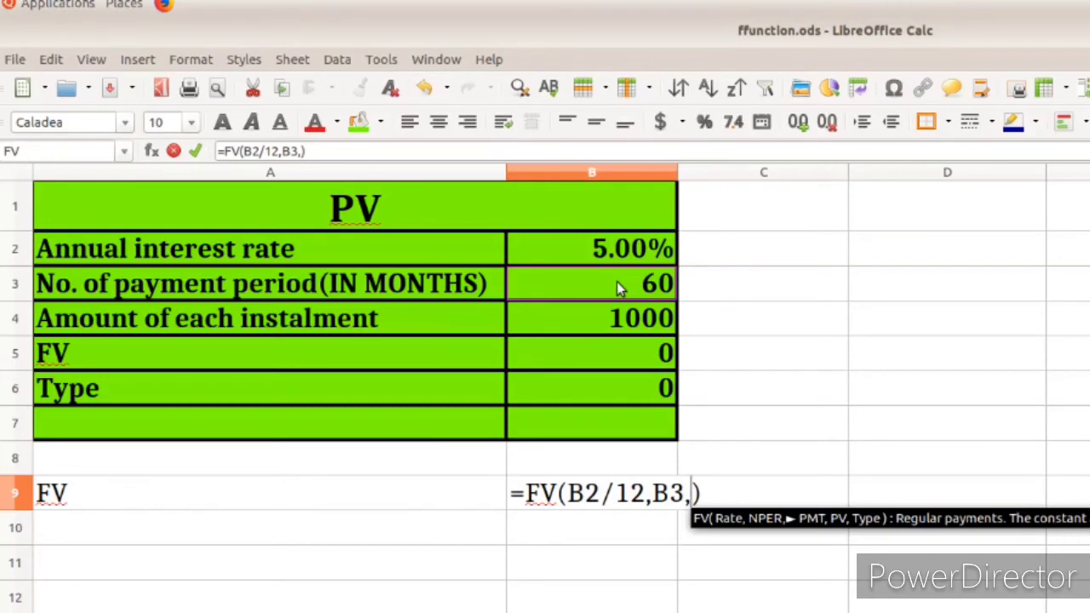
click(664, 319)
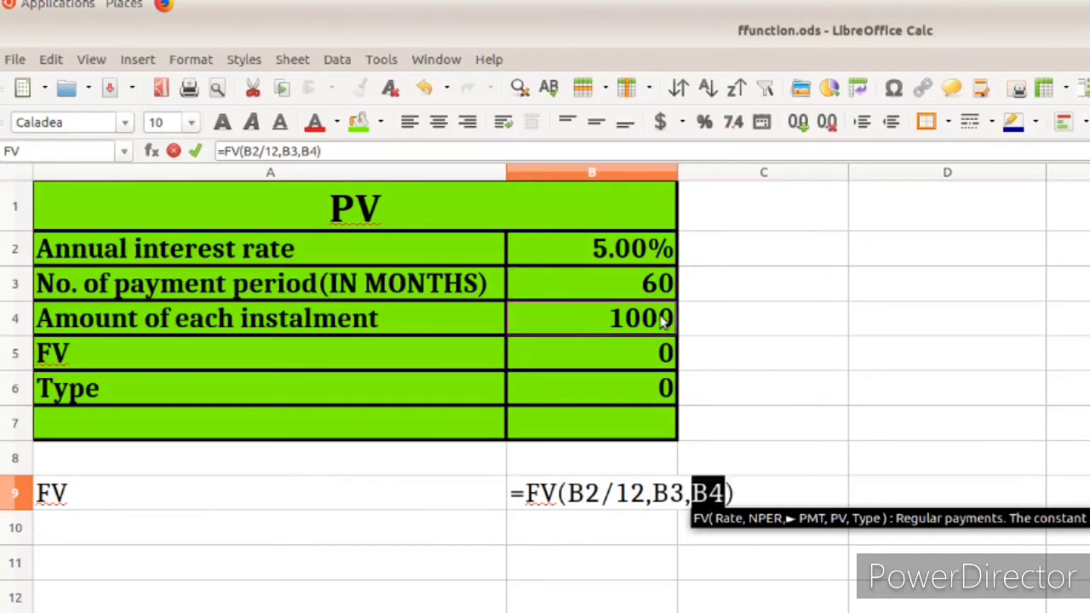
text(,)
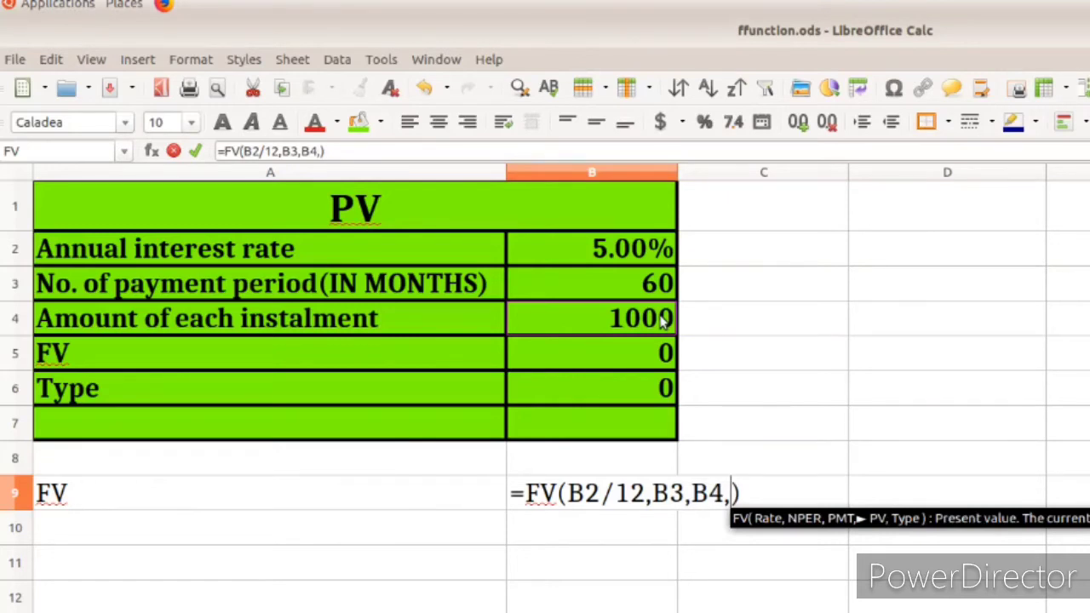
text(0,)
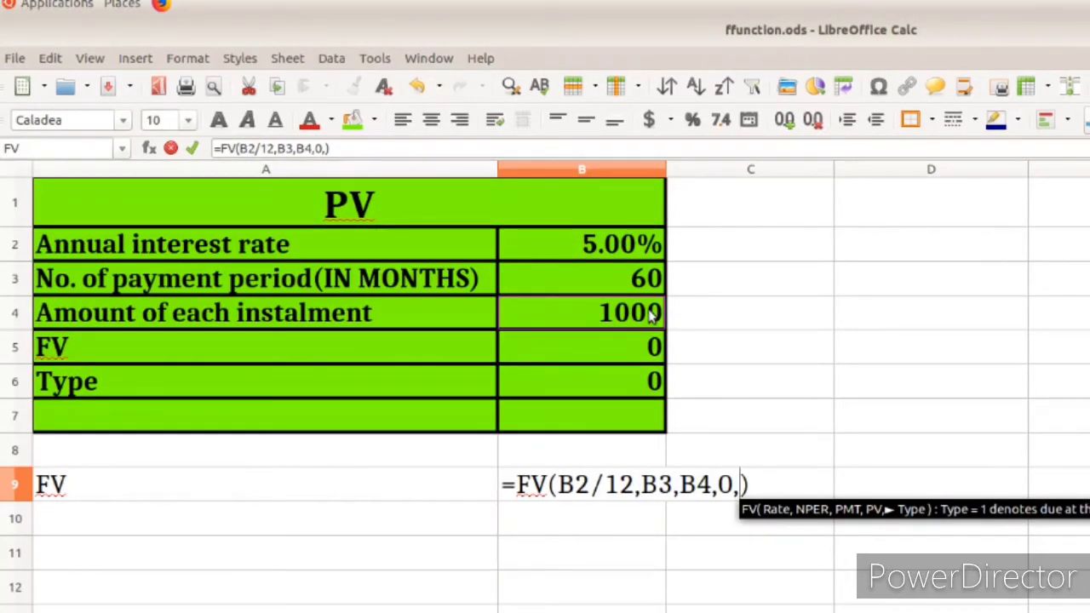
click(640, 376)
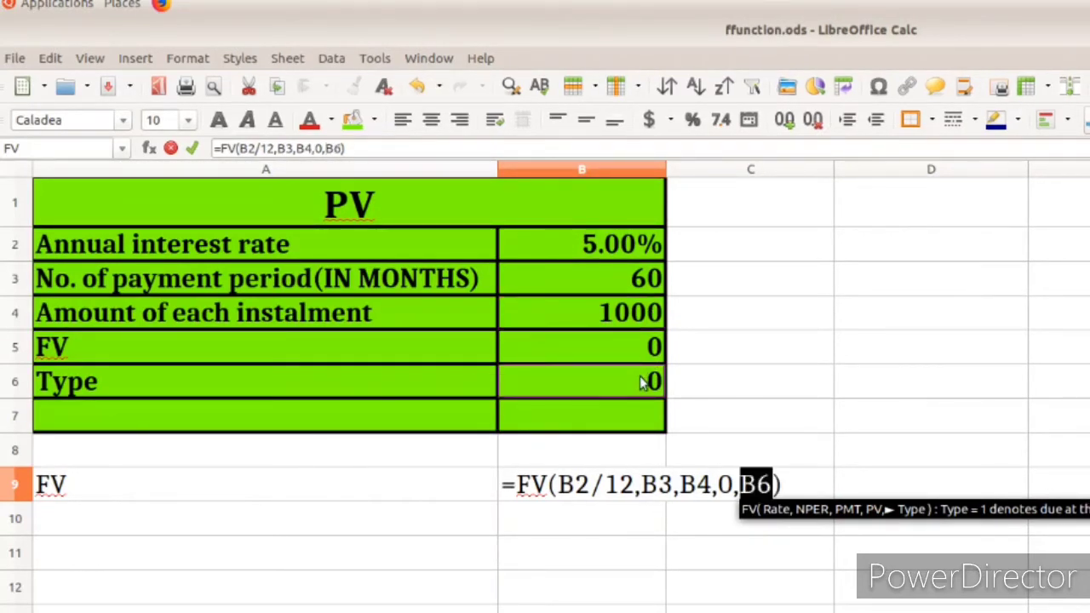
key(Return)
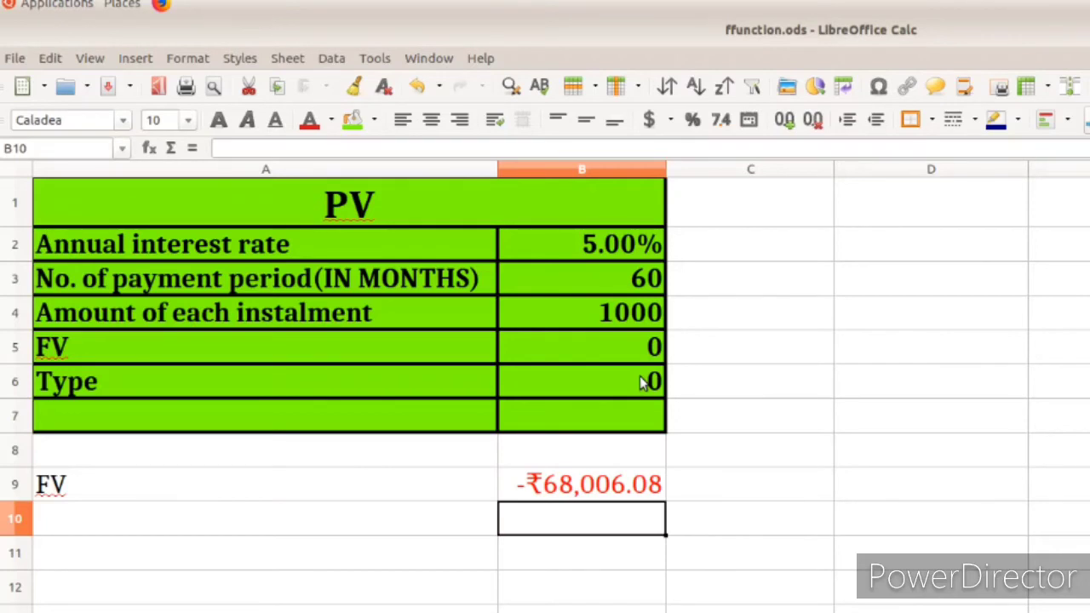
Step: Start a PV formula in cell B7 with the monthly interest rate B2/12 as its first argument
click(622, 426)
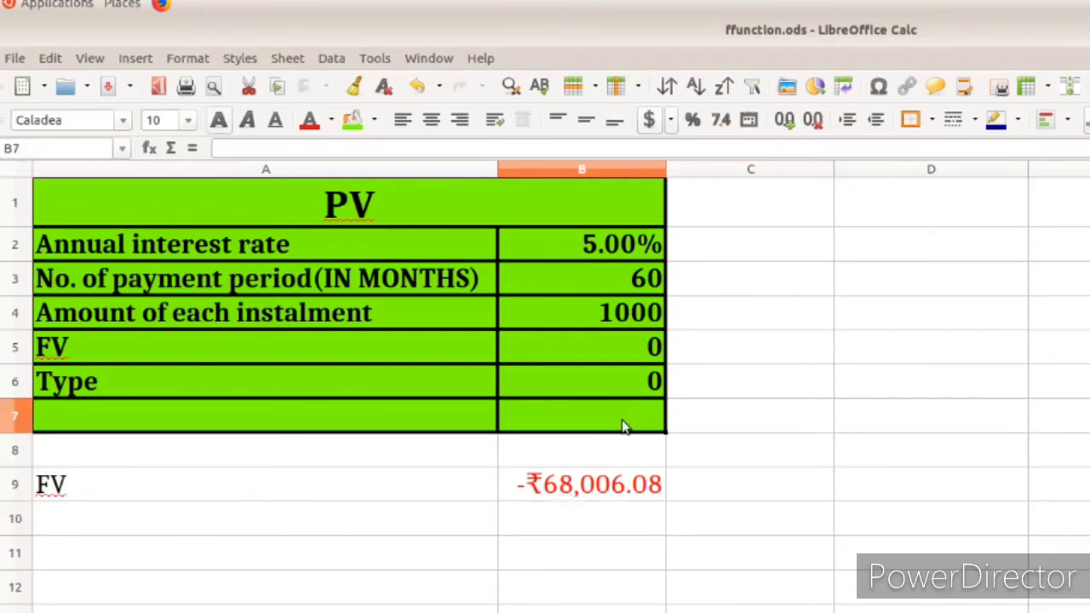
text(=p)
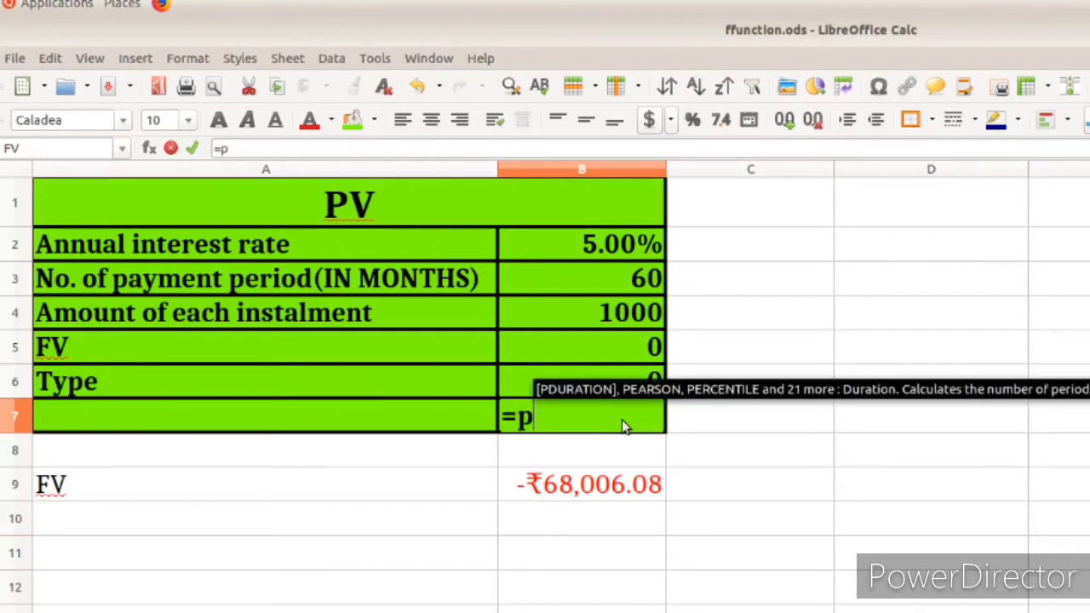
text(v)
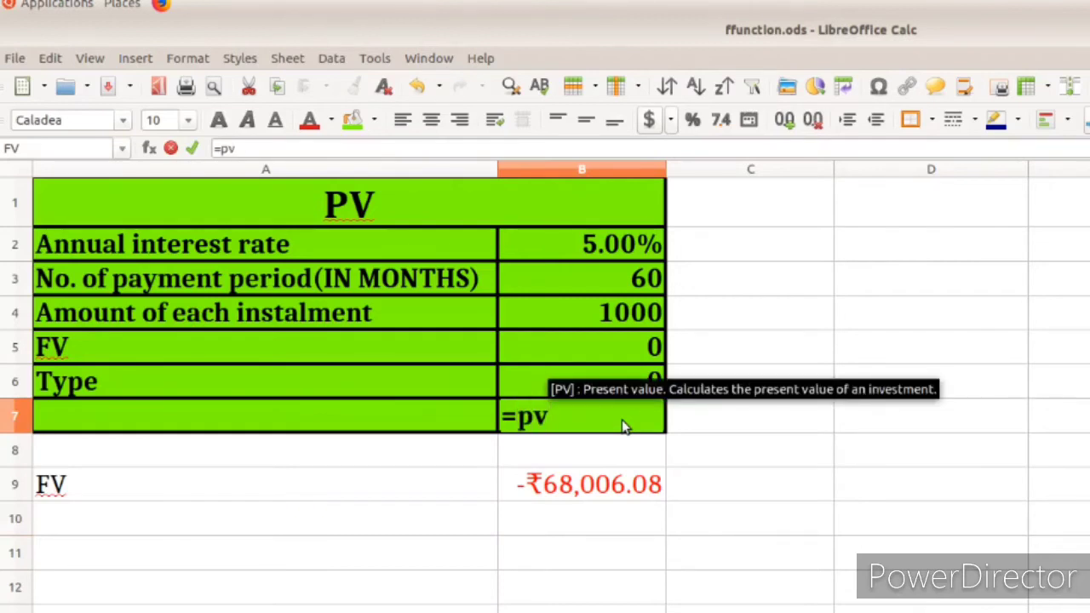
key(Return)
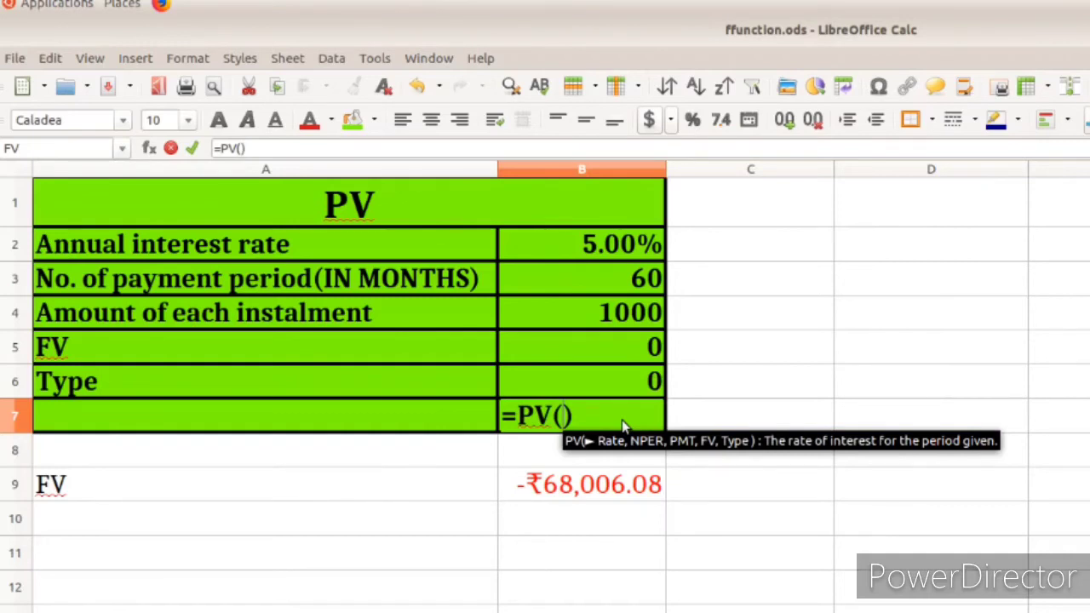
click(620, 245)
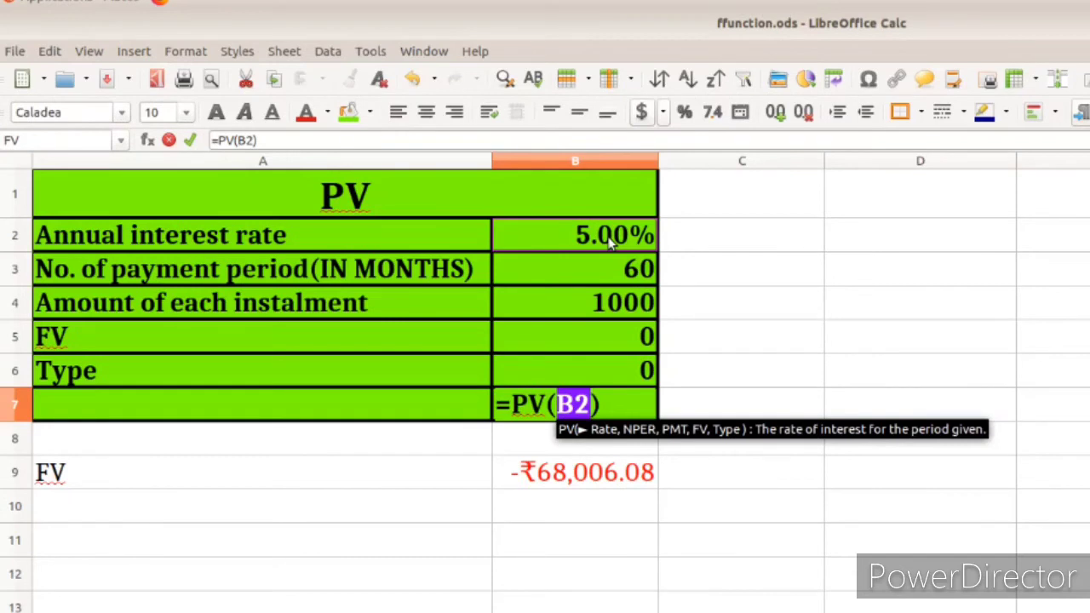
text(/)
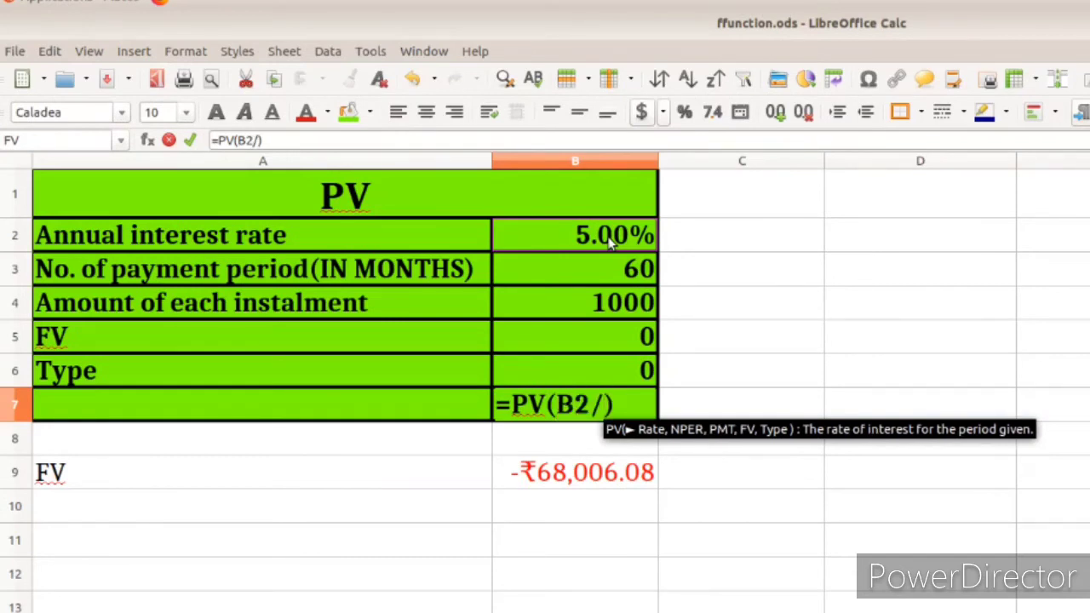
text(12,)
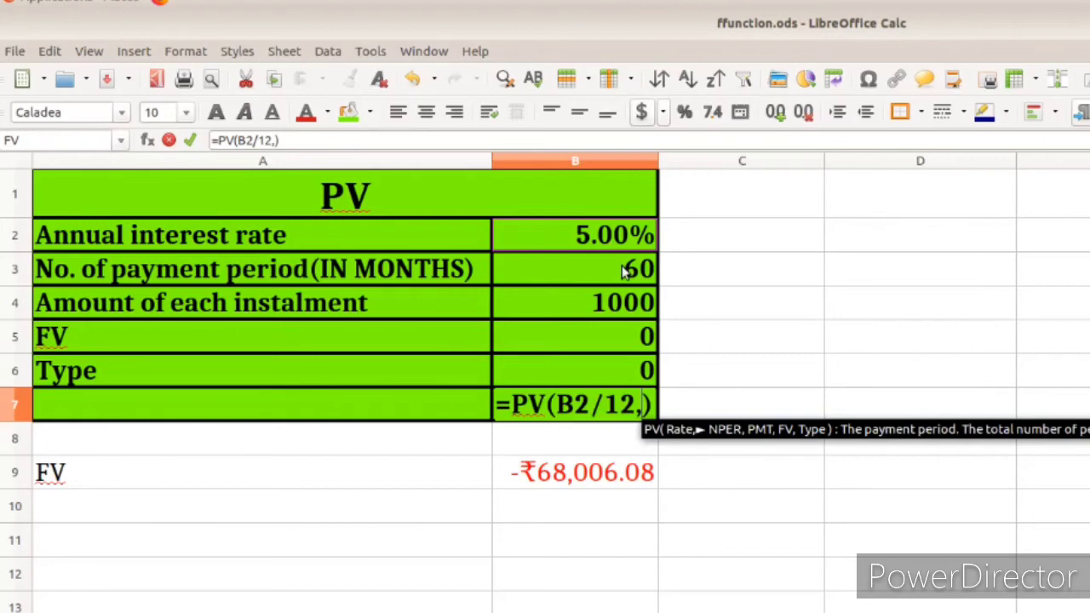
Step: Complete the PV formula with B3 as the number of periods, B4 as the payment, B5 as the future value and B6 as the type
click(625, 271)
text(,)
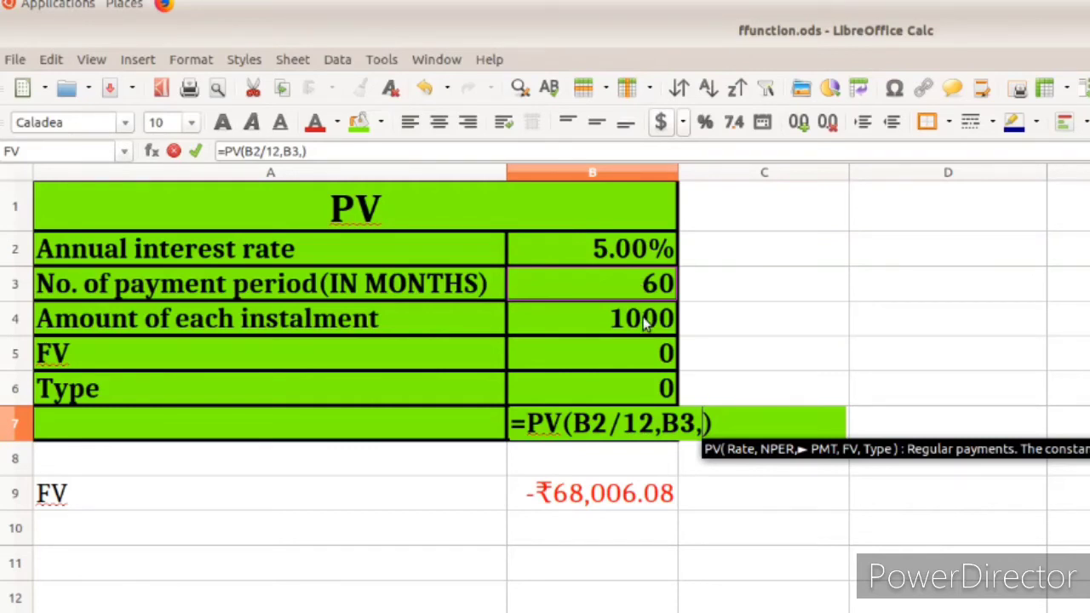
click(643, 316)
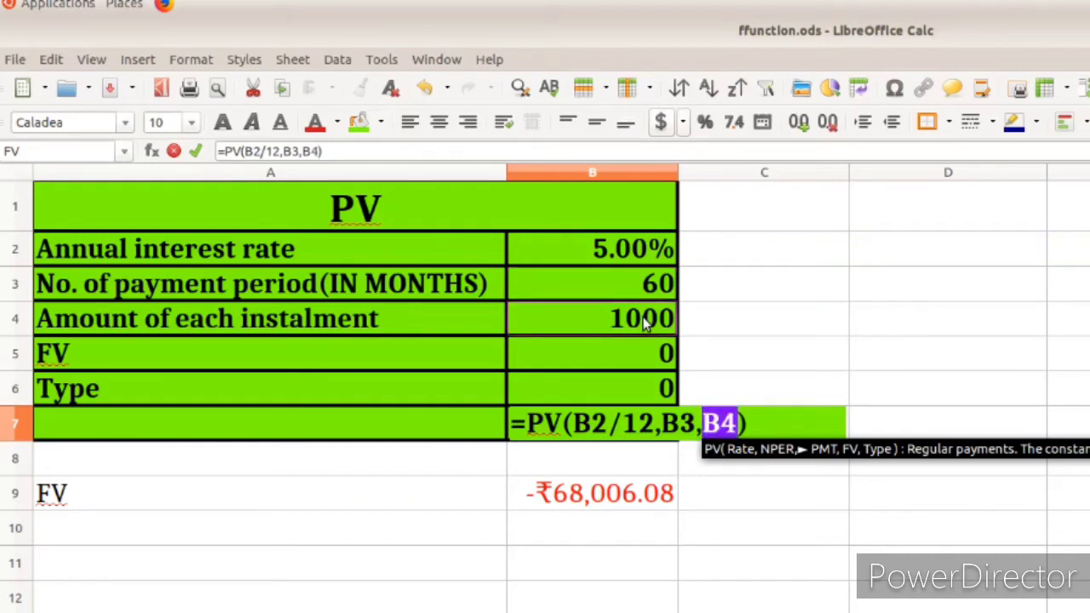
text(,)
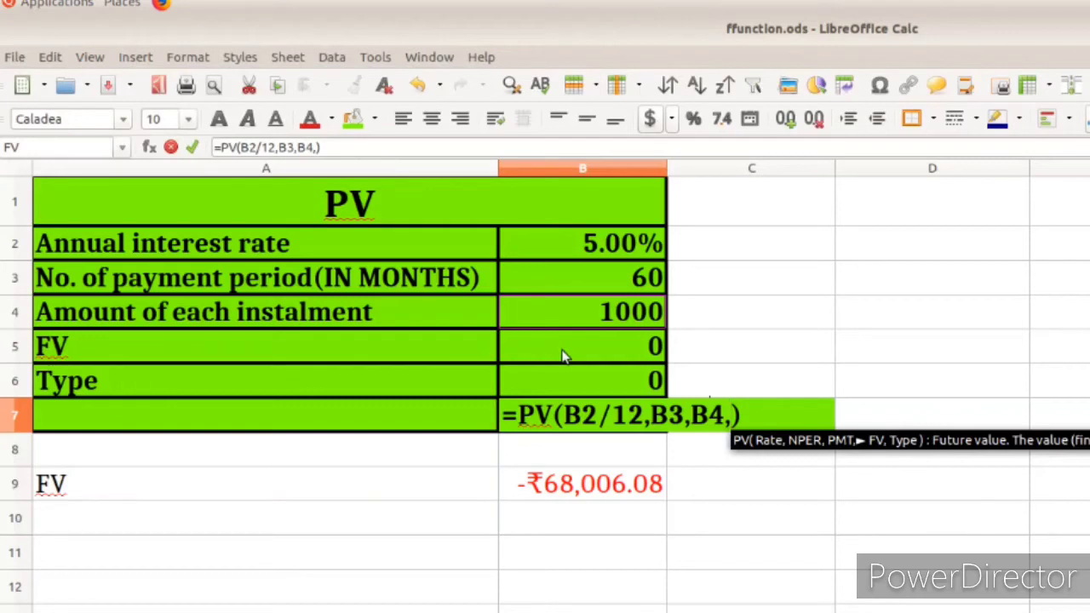
click(562, 356)
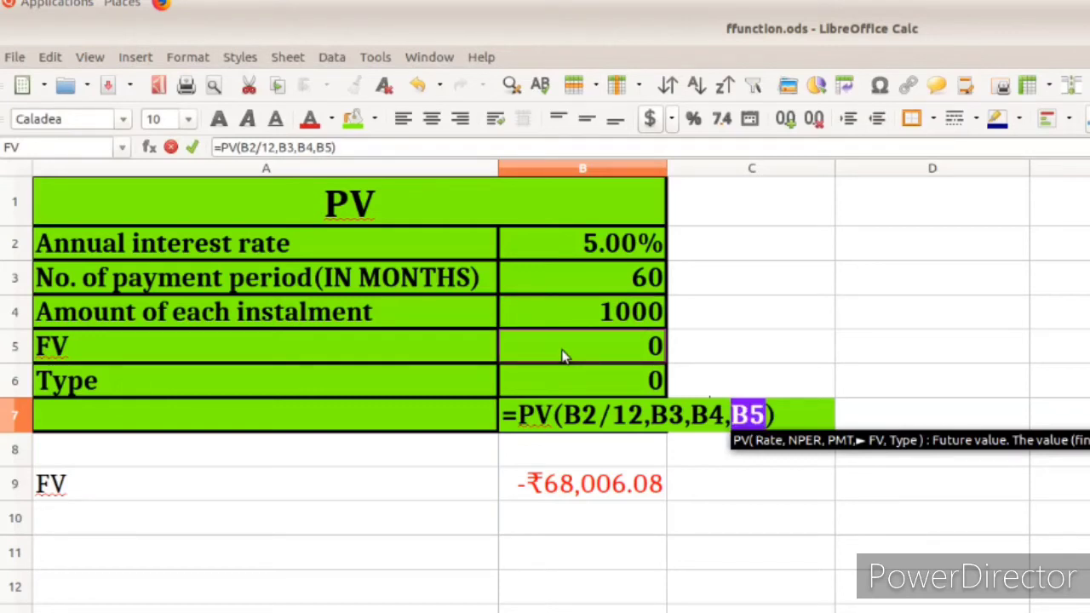
text(,)
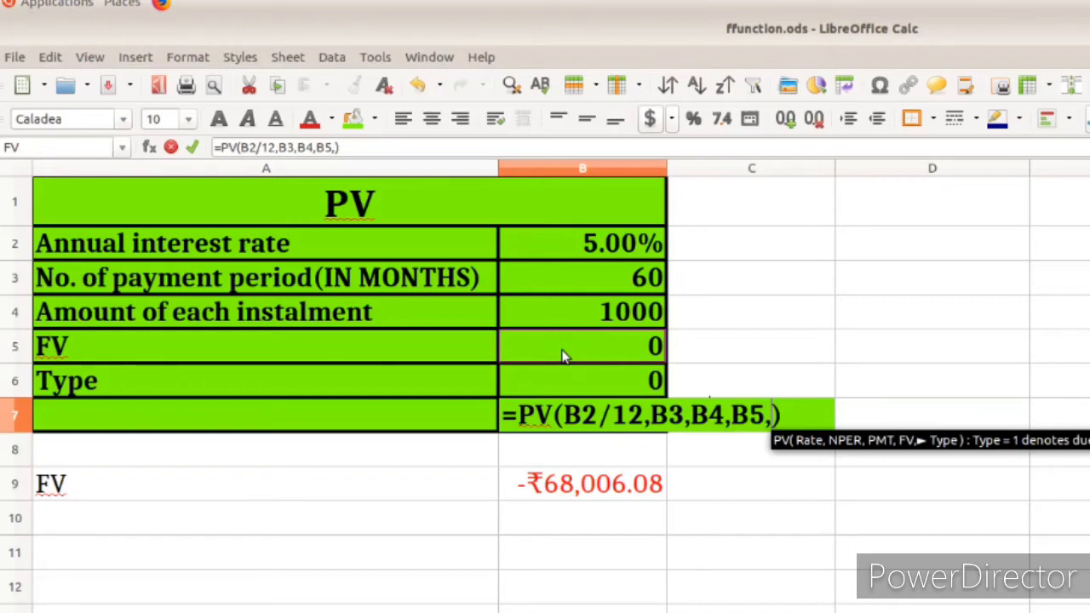
click(571, 379)
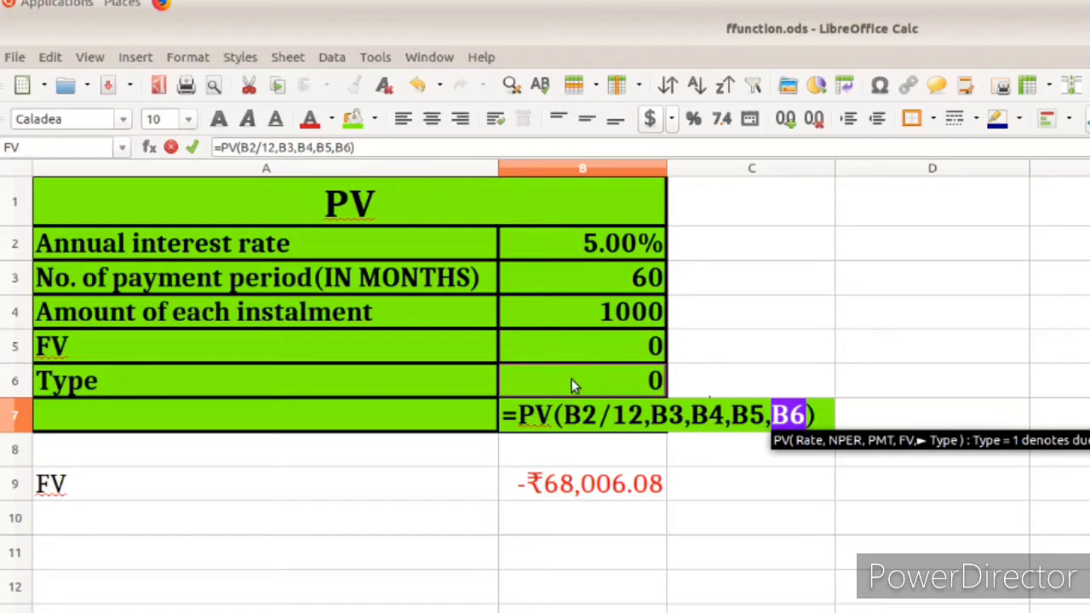
key(Return)
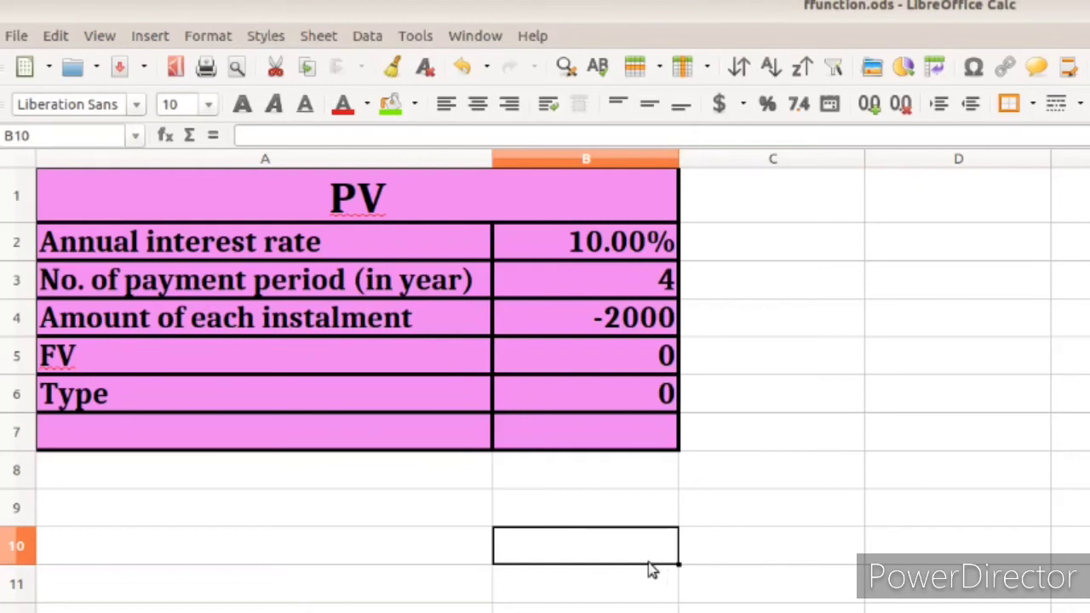
Step: Enter the label "fv" in cell A10 below the 10% yearly-payment table
click(336, 545)
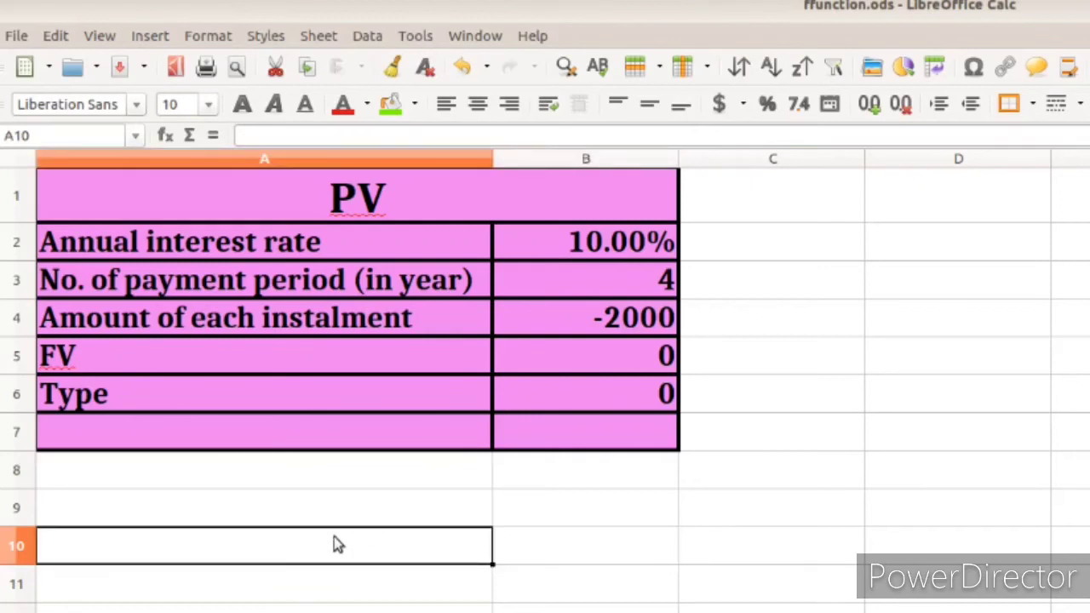
text(fv)
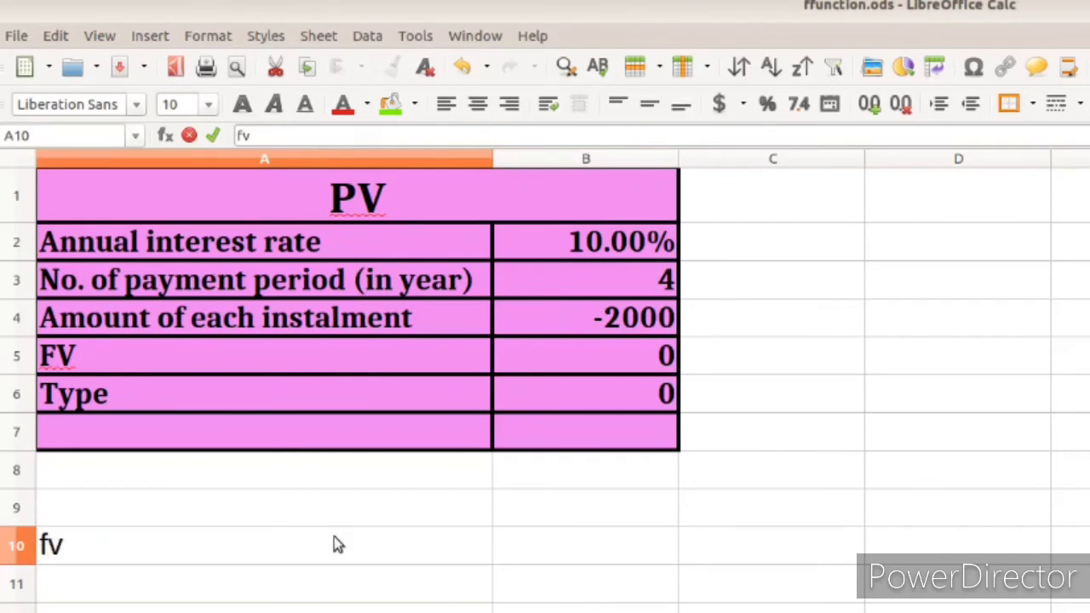
click(546, 521)
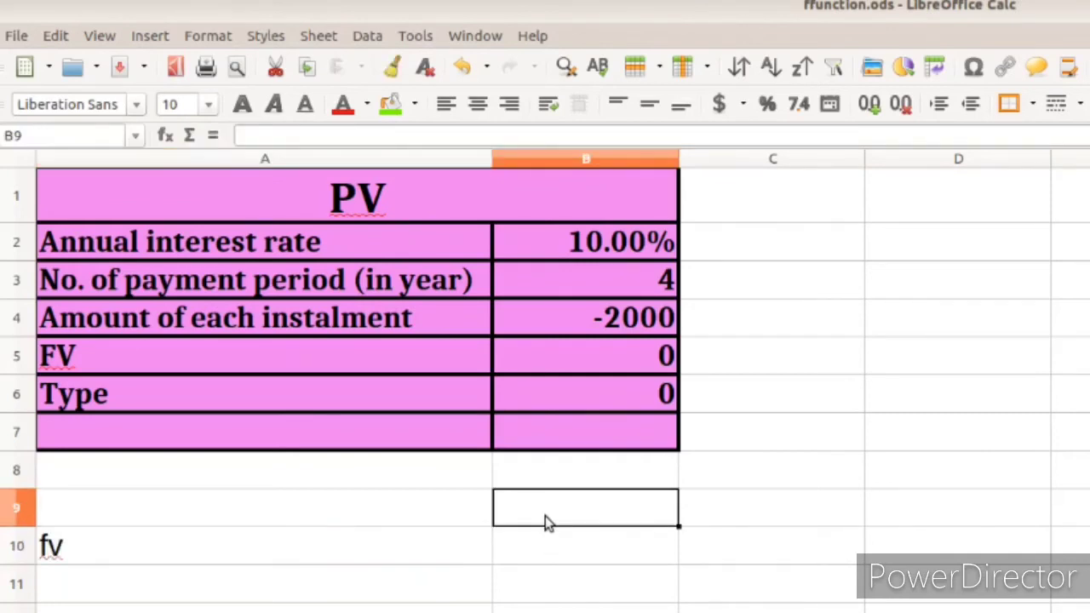
Step: Start an FV formula in cell B10 with the annual interest rate in B2 as its first argument
click(557, 561)
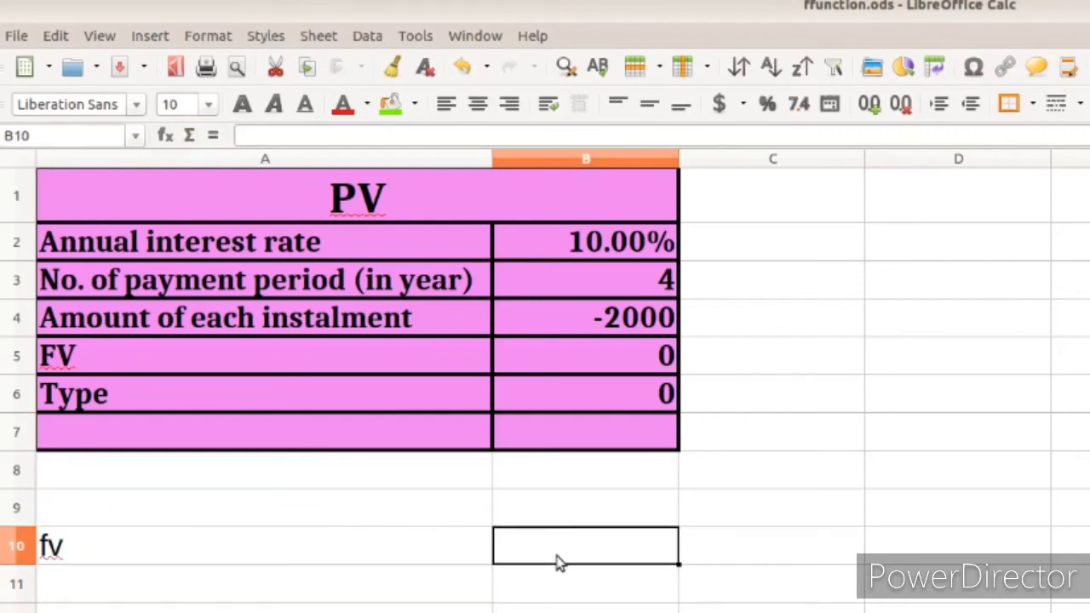
text(=)
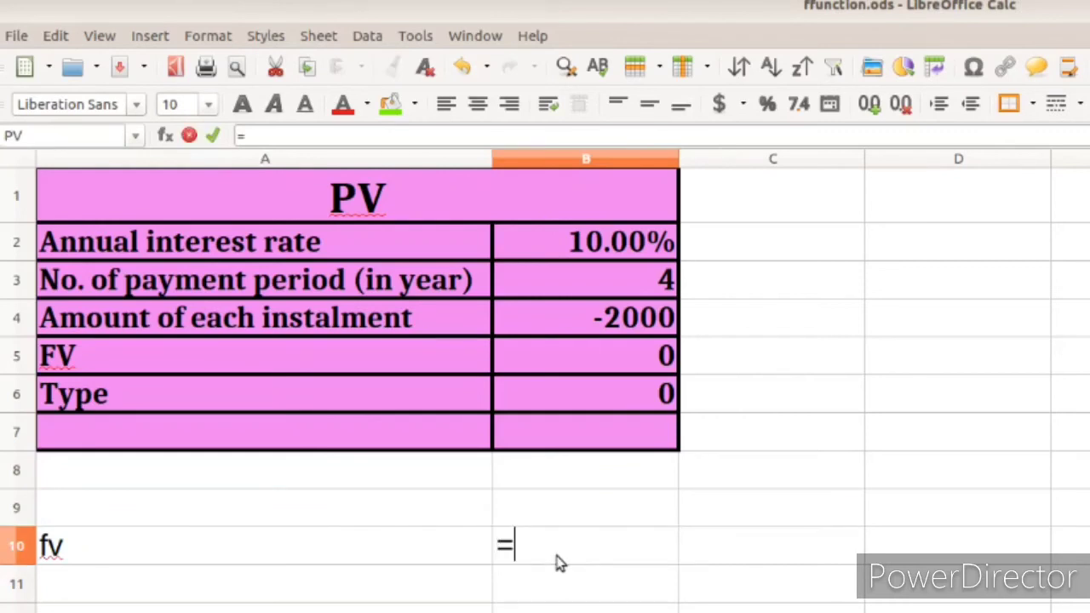
text(f)
text(v)
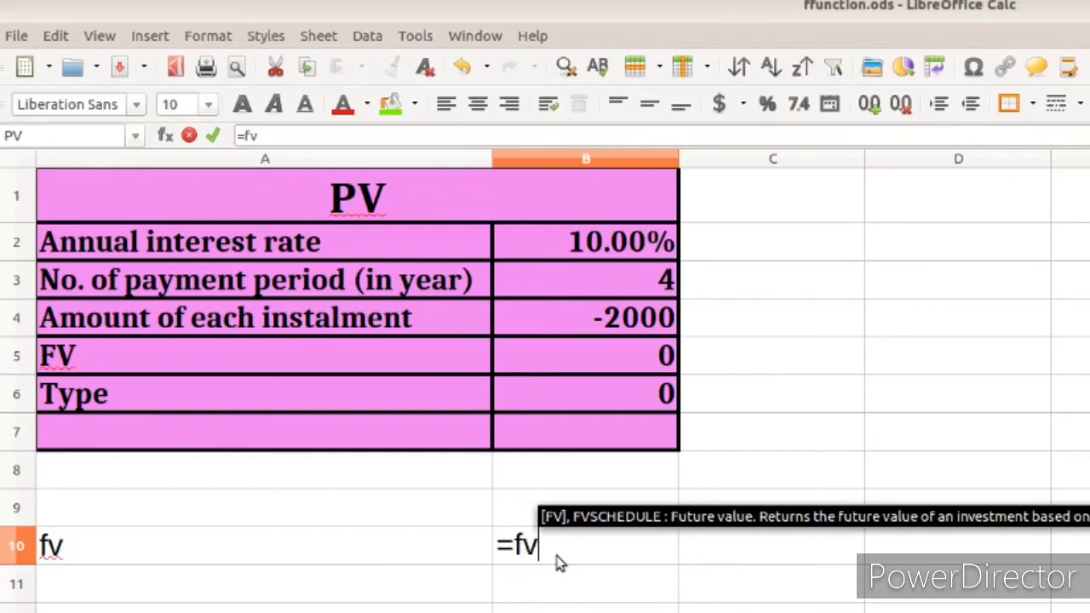
key(Return)
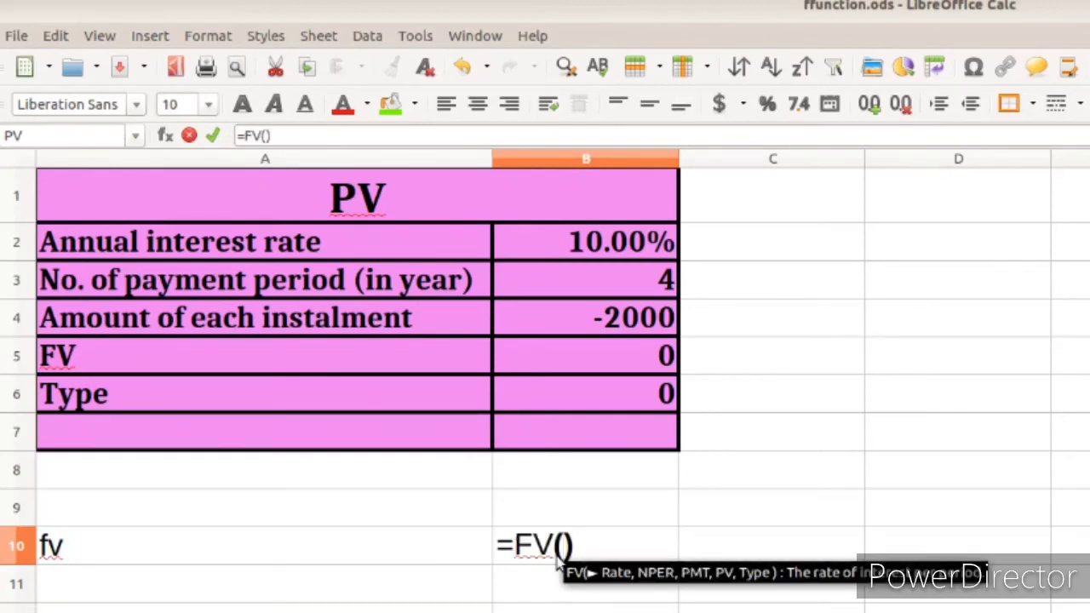
click(659, 245)
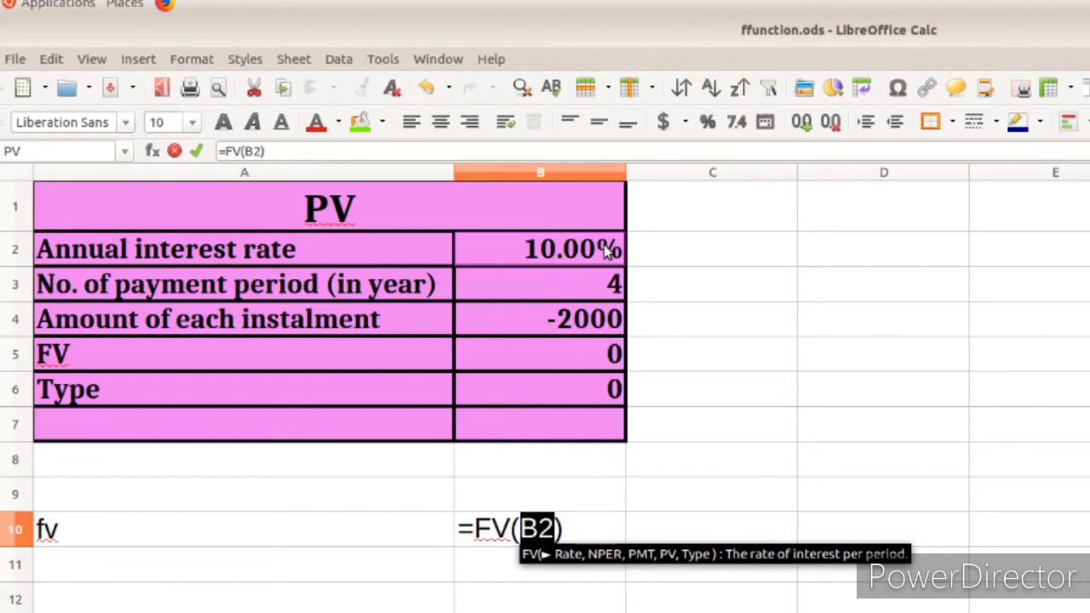
Step: Complete the FV formula in B10 with B3 as the number of periods, B4 as the payment, 0 as the present value and B6 as the type
text(,)
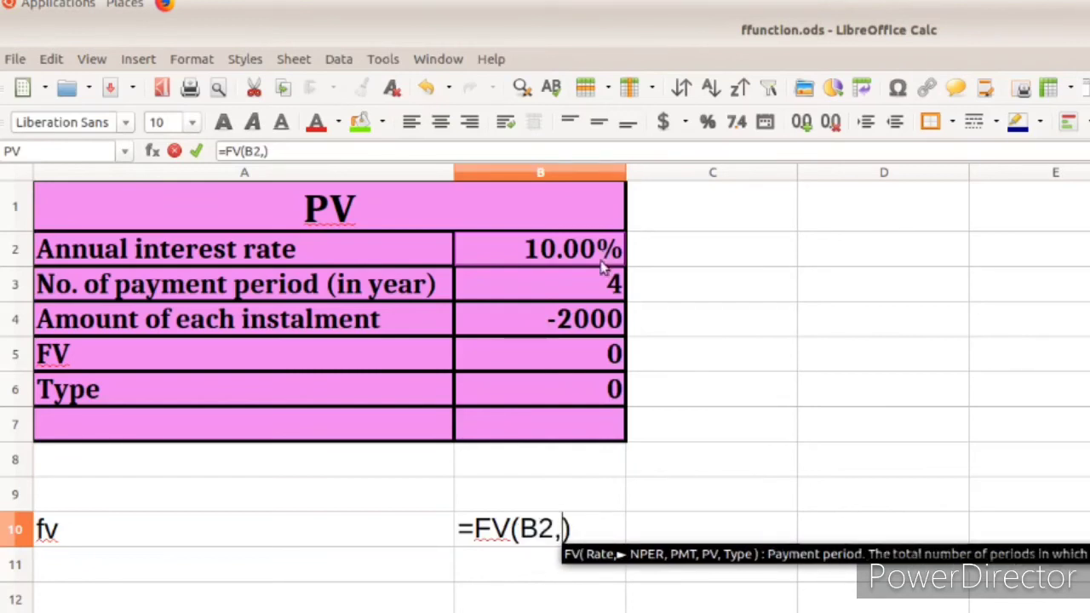
click(598, 284)
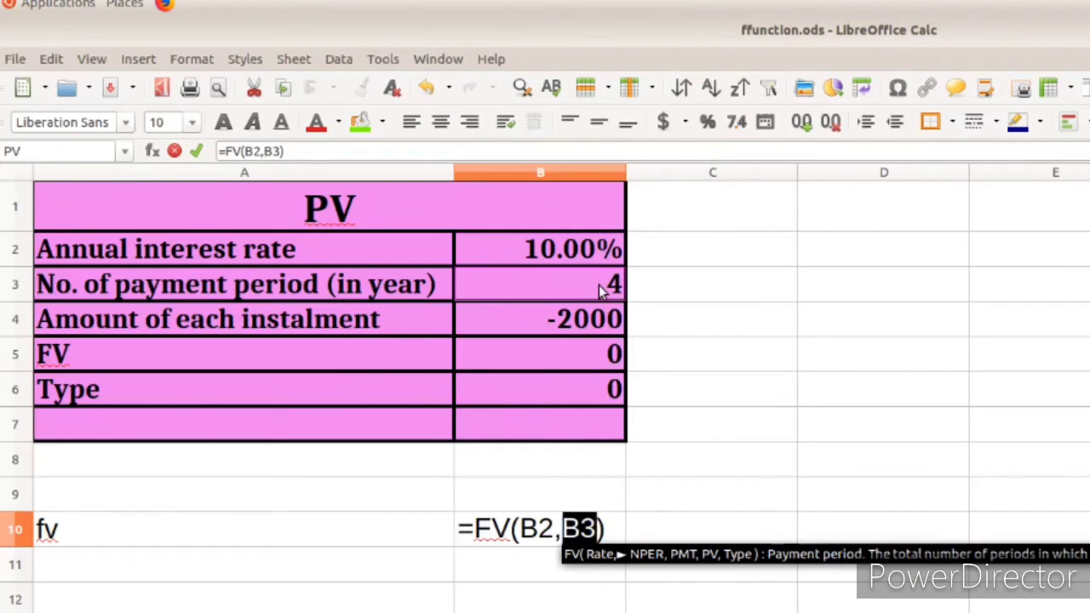
text(,)
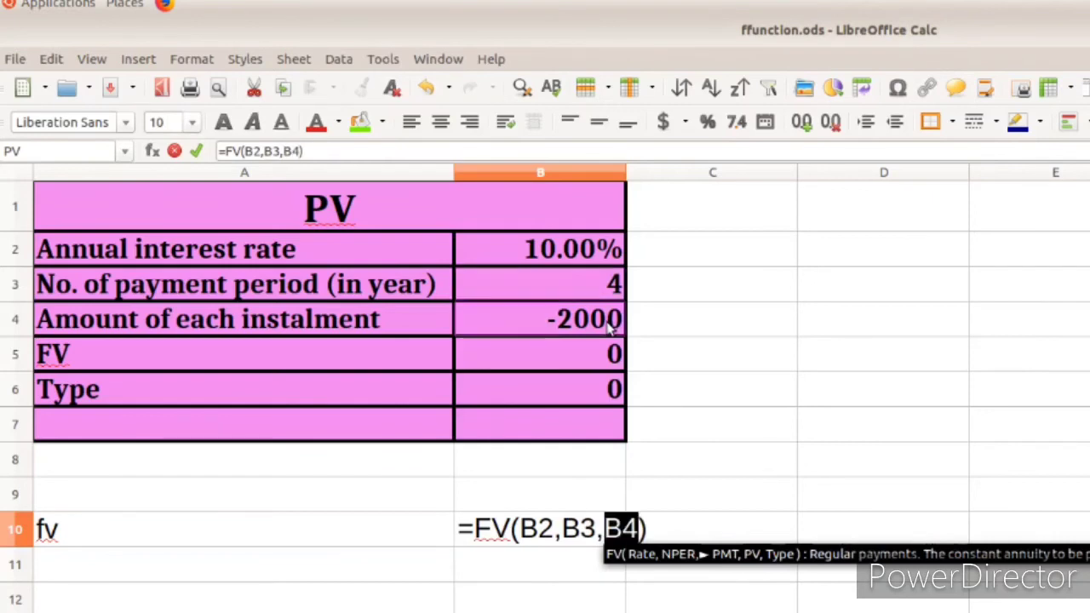
click(610, 328)
text(,)
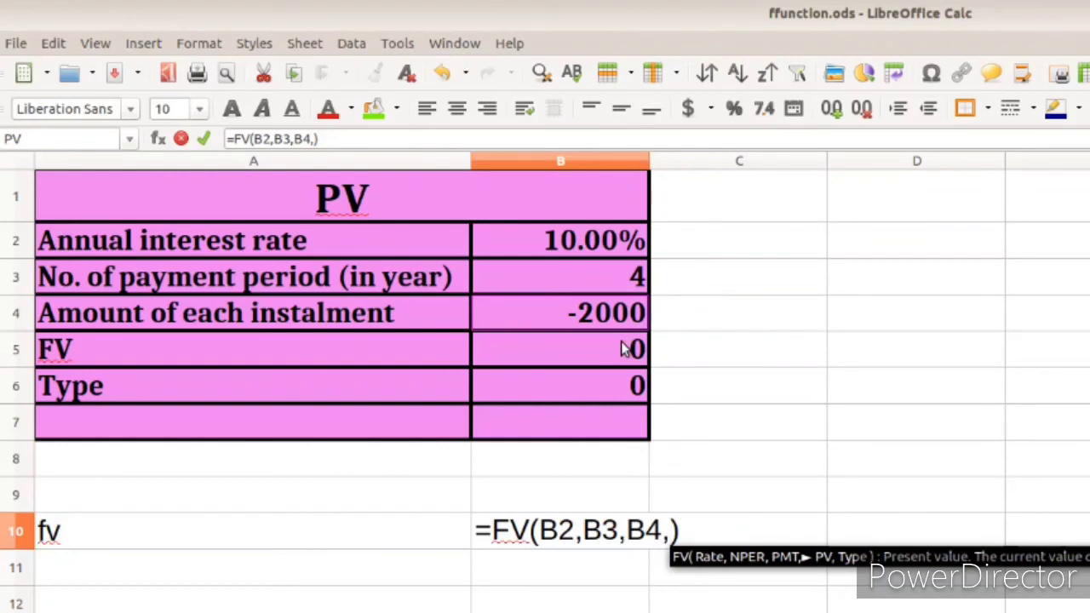
text(0)
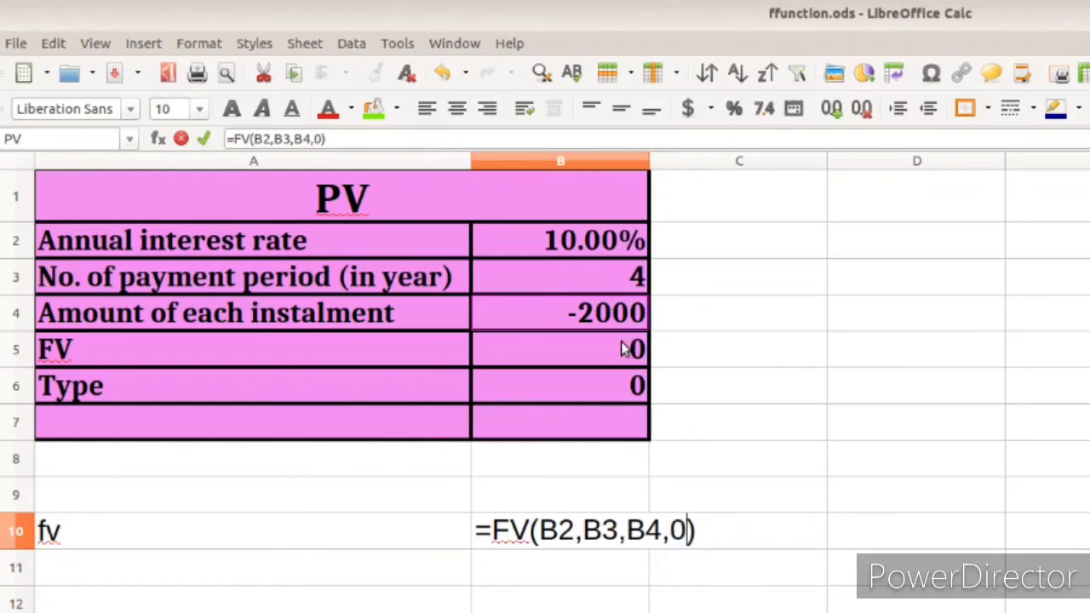
text(,)
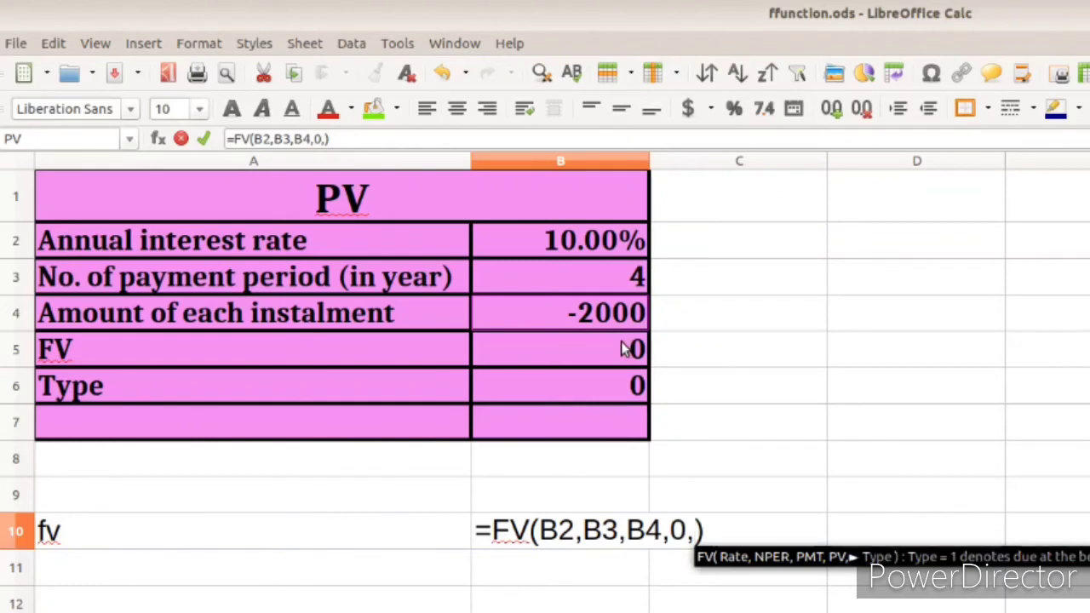
click(625, 389)
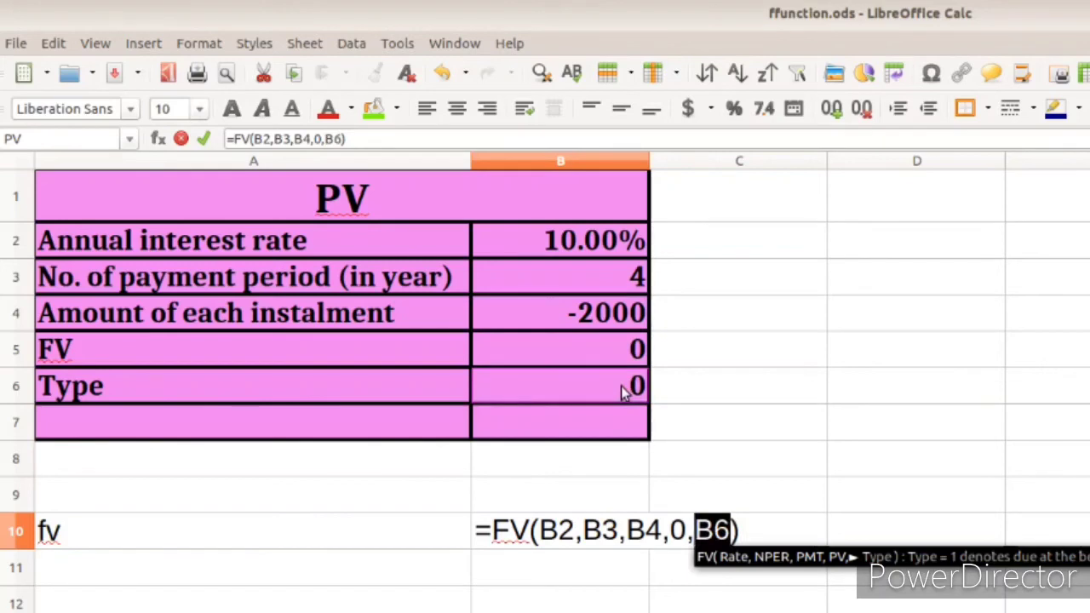
key(Return)
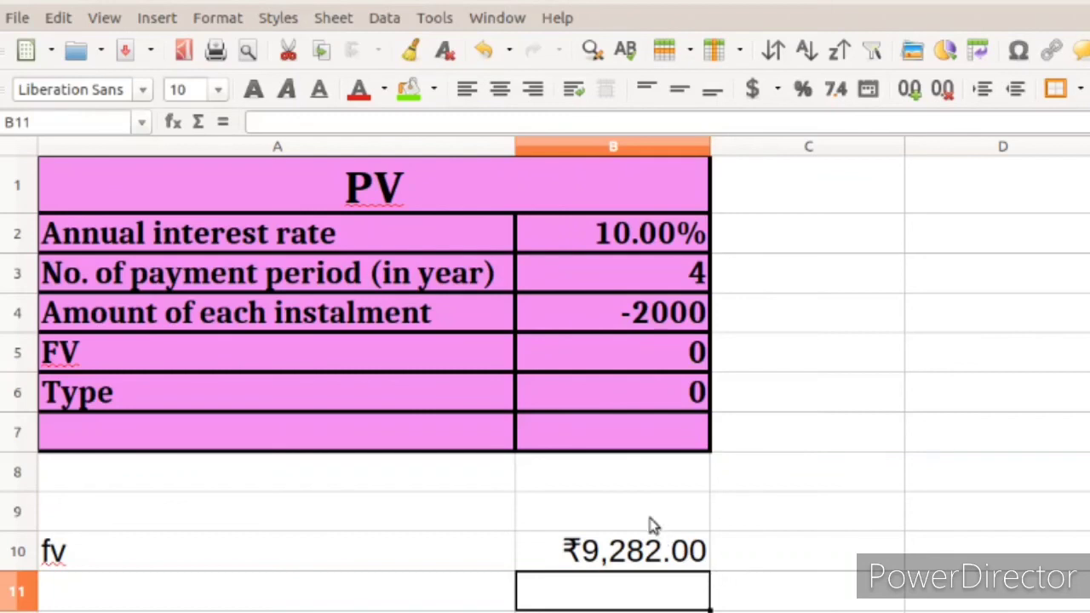
Step: Start a PV formula in cell B7 with the undivided annual interest rate in B2 as its first argument
click(564, 441)
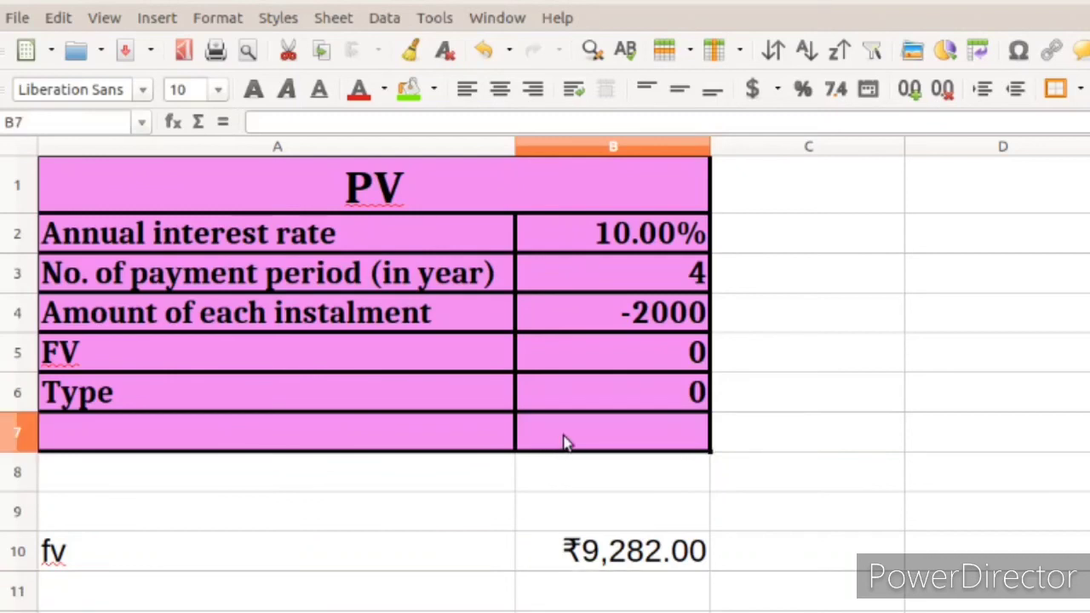
text(=)
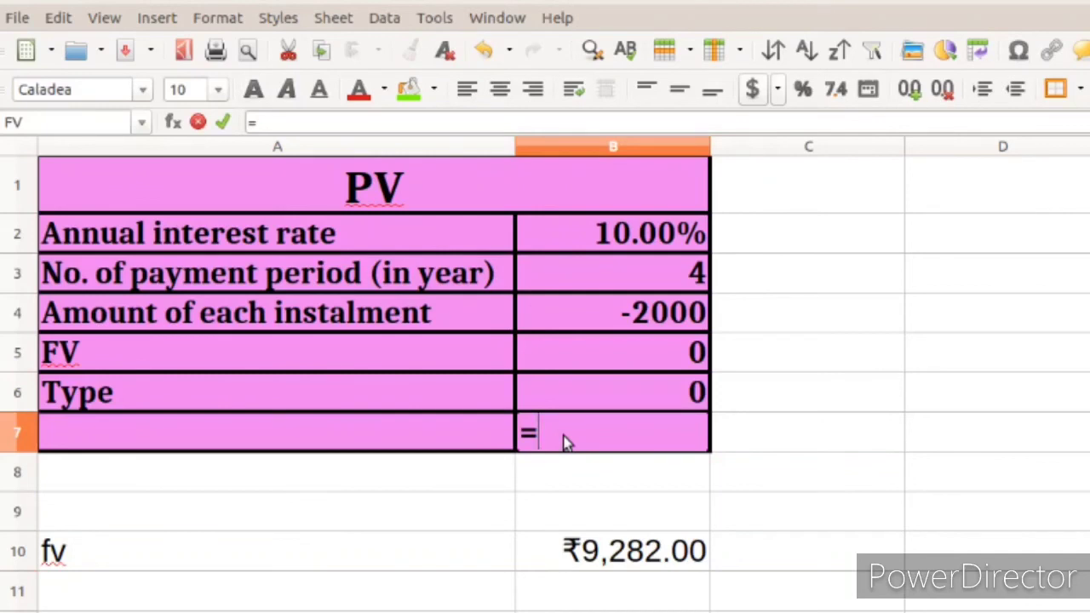
text(pv)
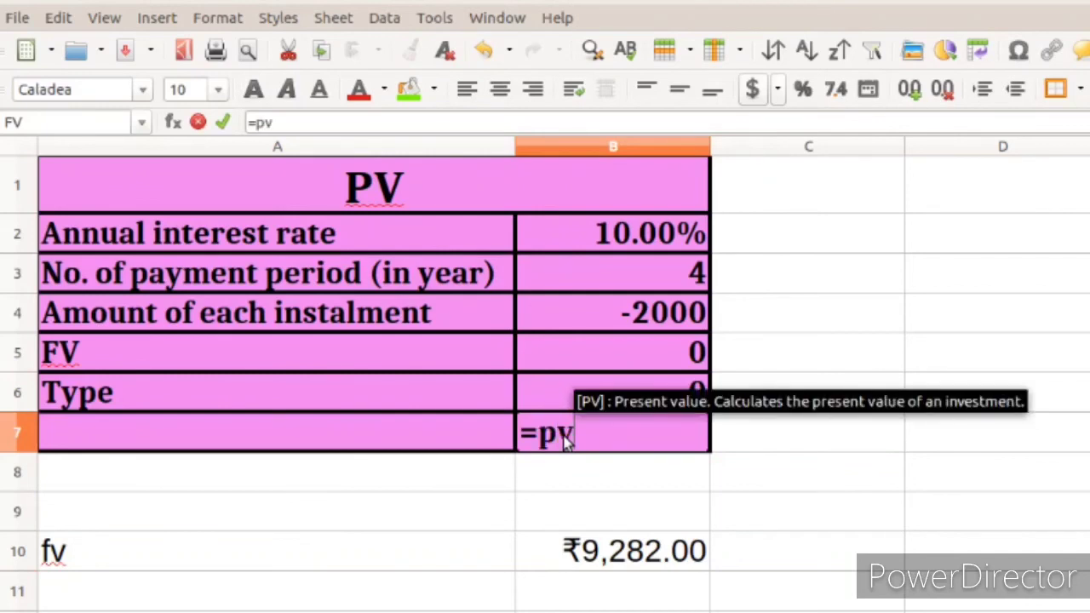
key(Return)
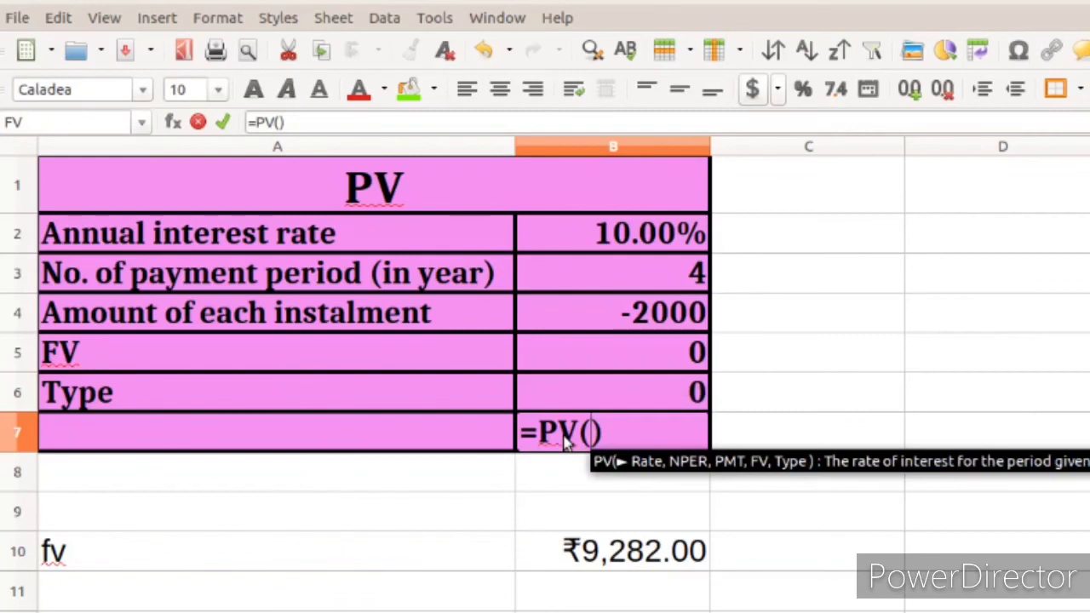
click(678, 238)
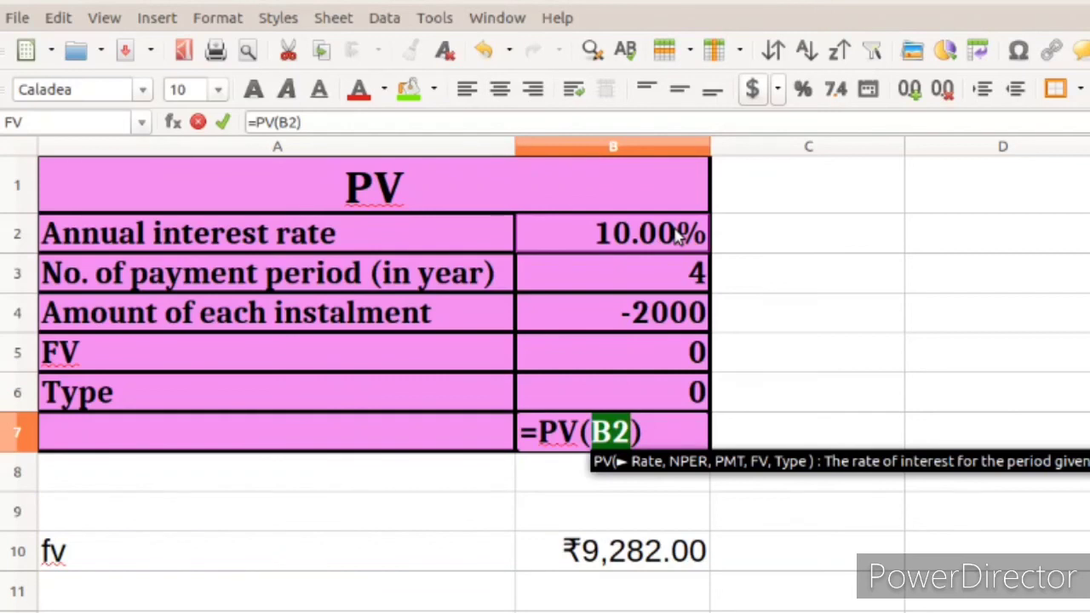
Step: Complete the PV formula in B7 with B3 as the number of periods, B4 as the payment, B5 as the future value and B6 as the type
text(,)
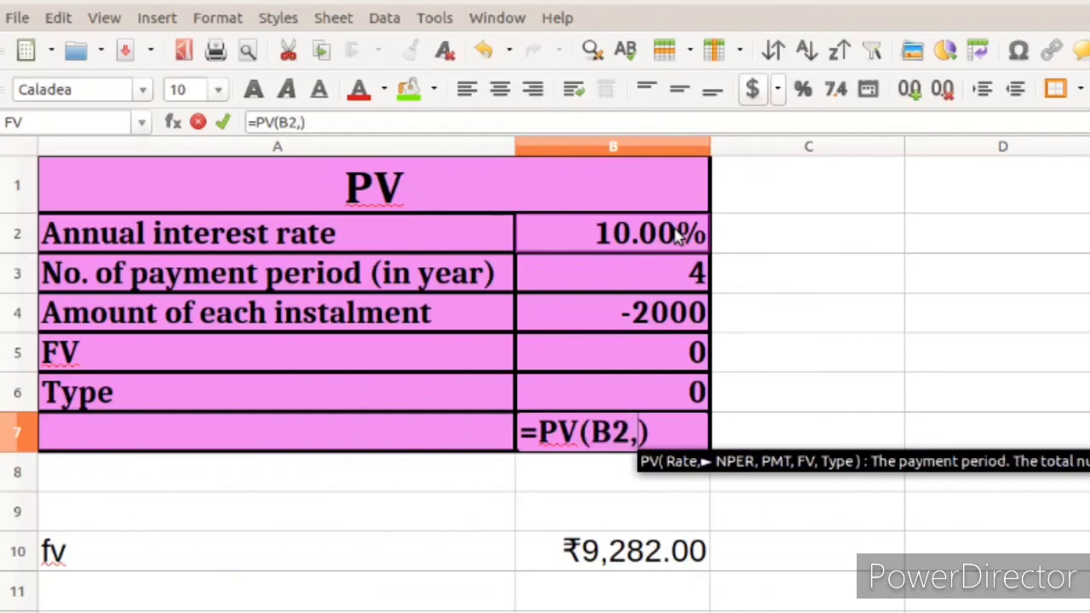
click(677, 283)
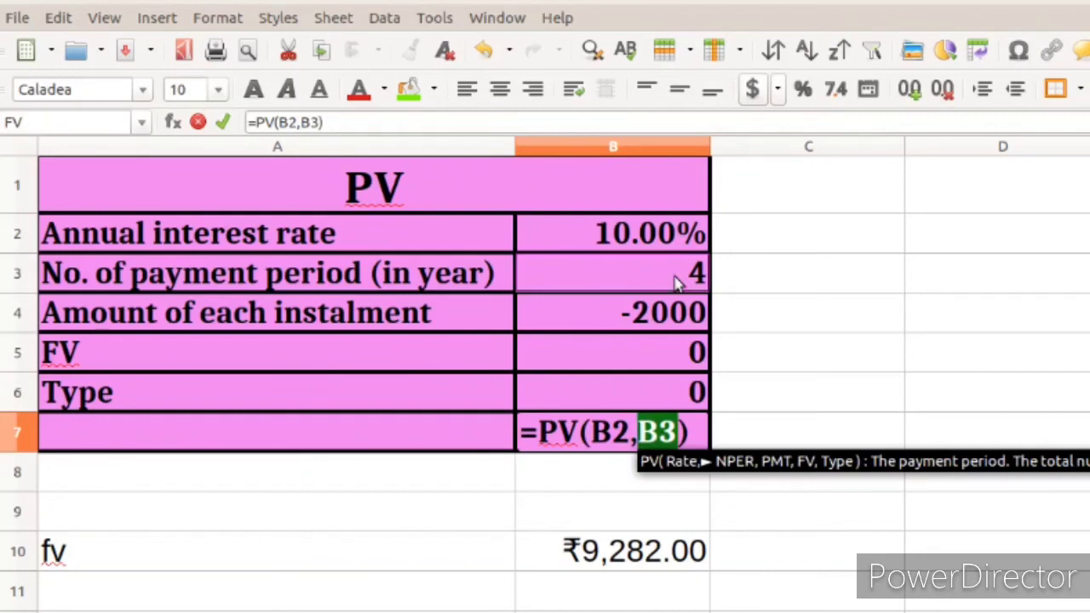
text(,)
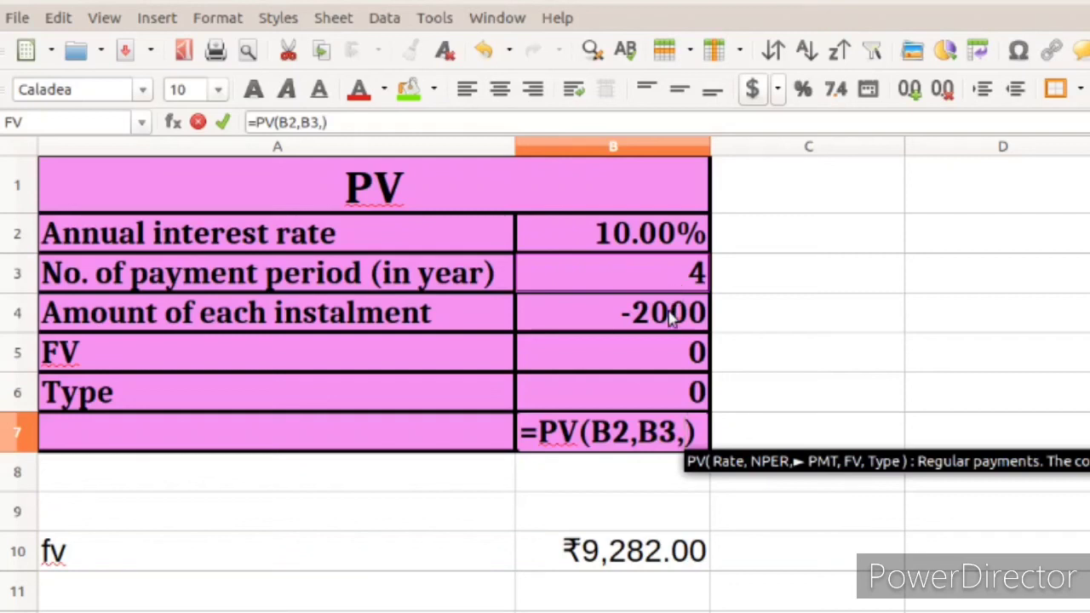
click(670, 315)
text(,)
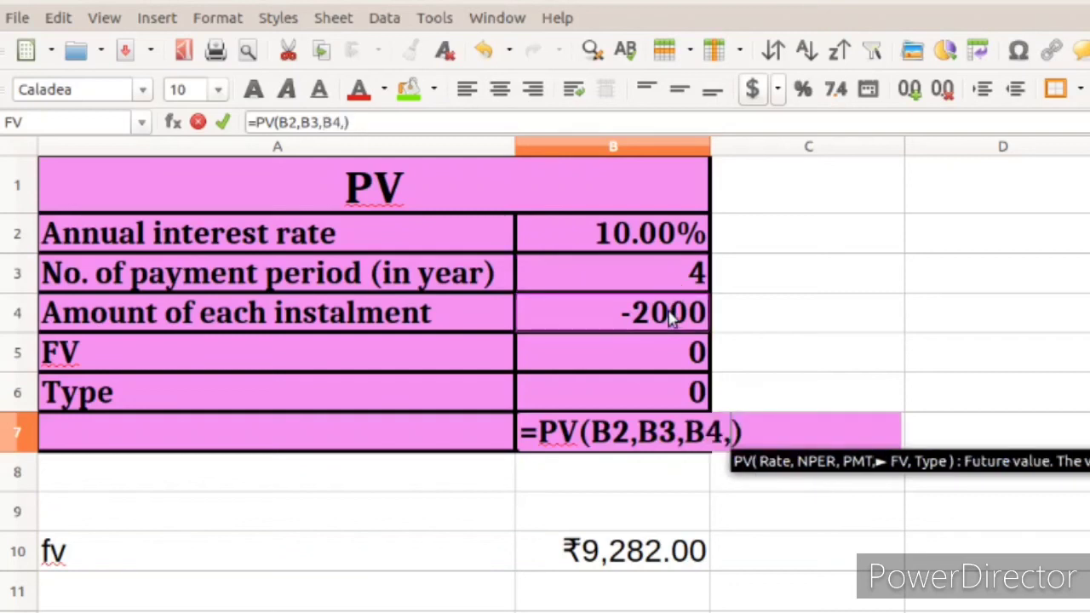
click(672, 355)
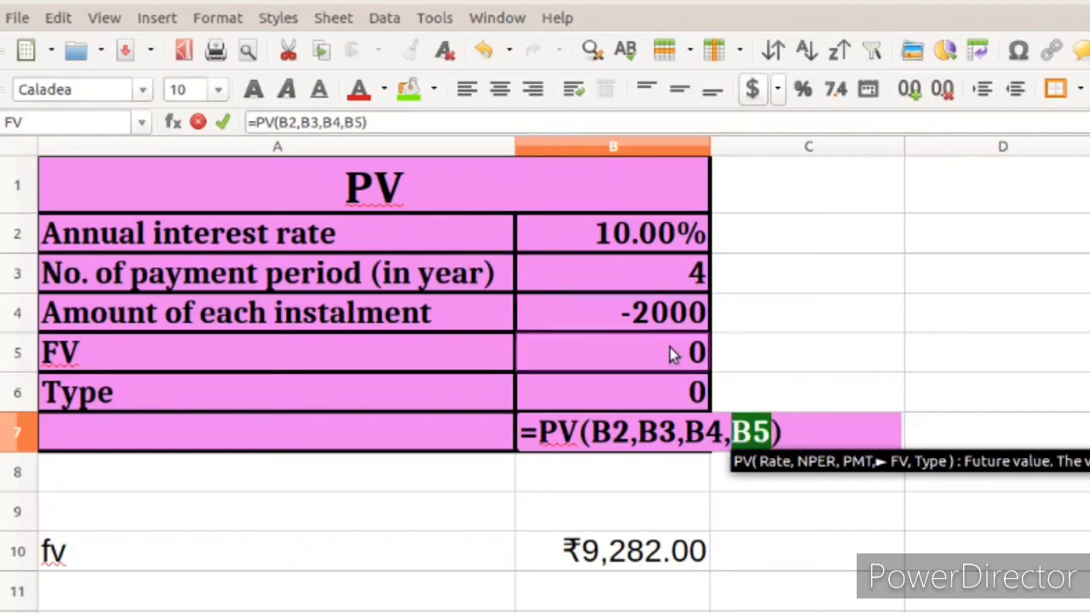
text(,)
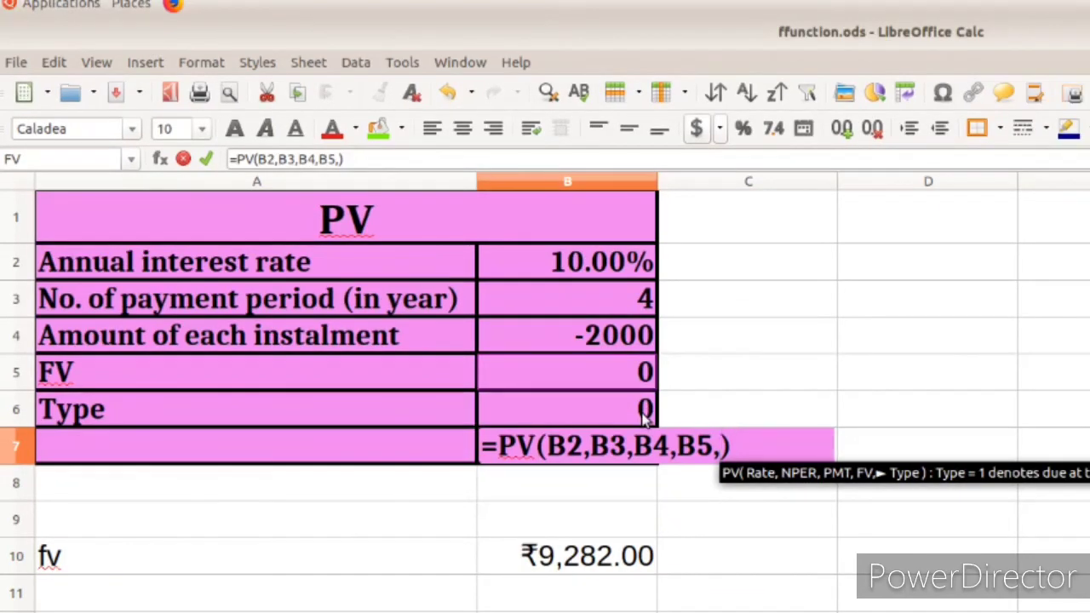
click(645, 412)
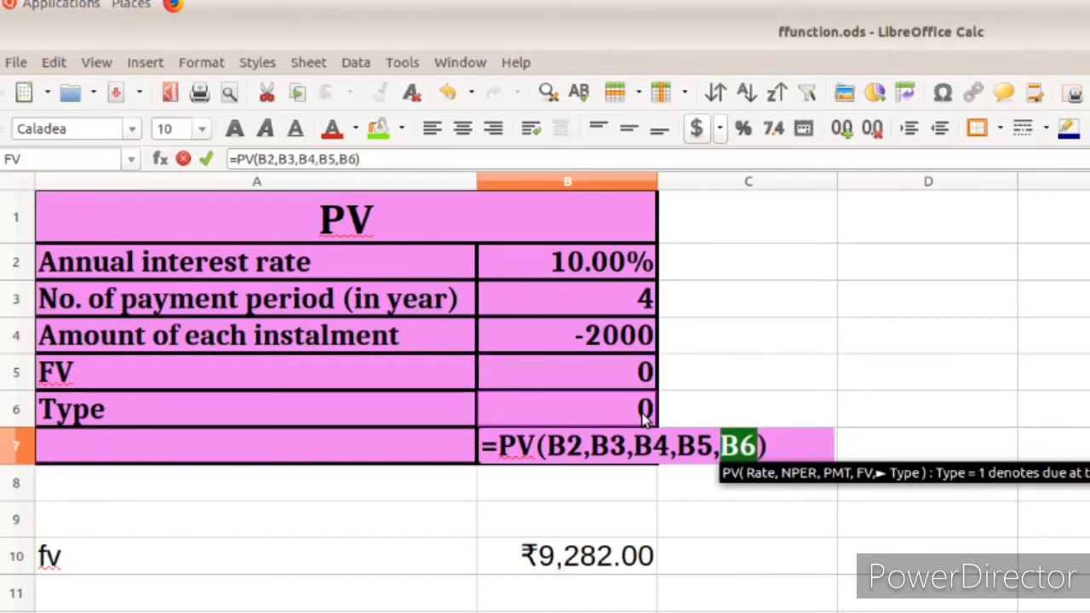
key(Return)
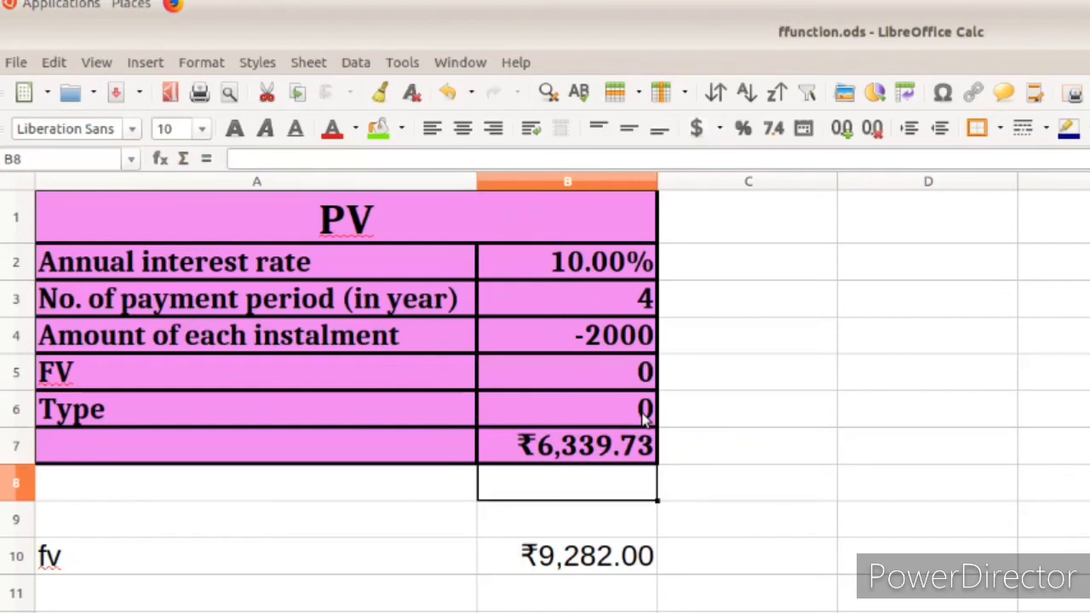